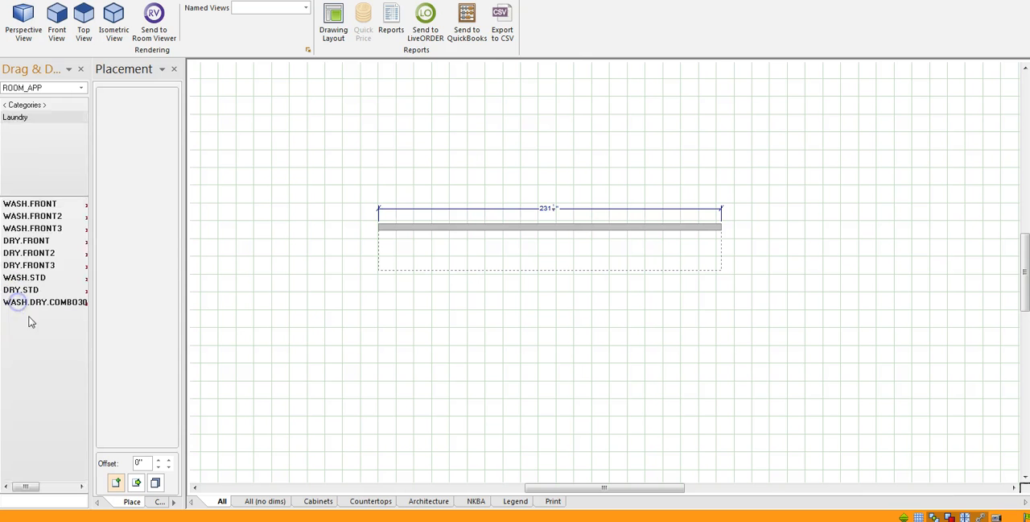
Place the WASH.FRONT washer against the wall, centred about 90.5 inches from its left end, with the DRY.FRONT dryer directly to its right.
drag(22, 202, 175, 233)
click(480, 235)
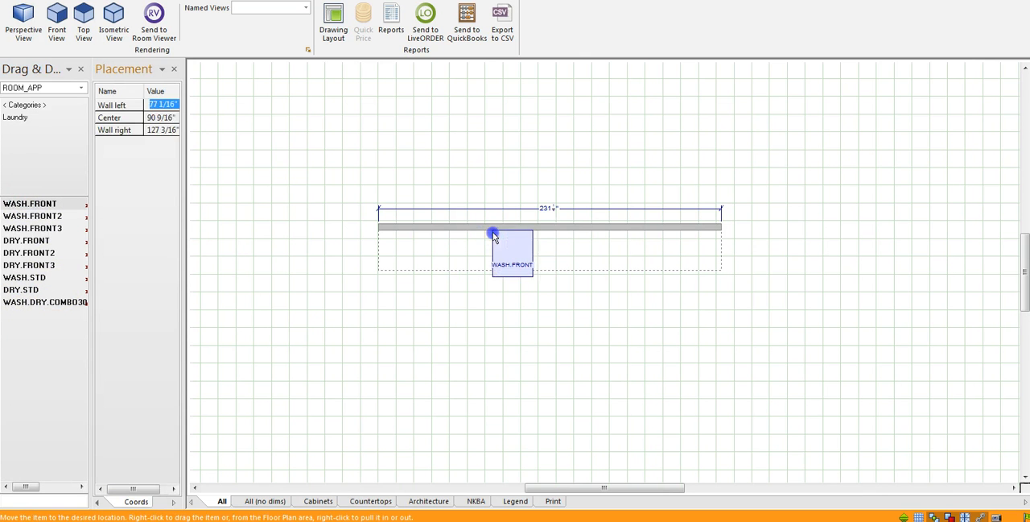
click(20, 240)
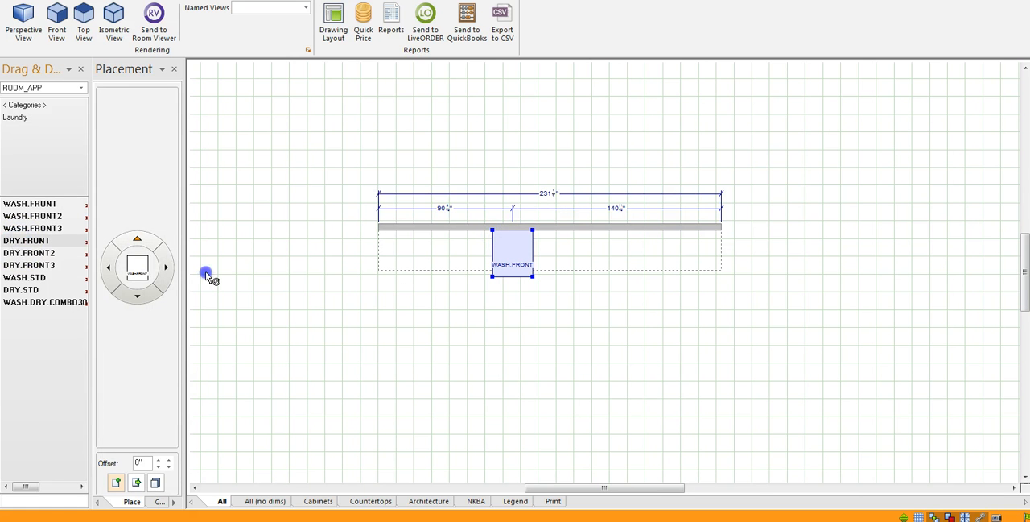
click(527, 236)
click(544, 337)
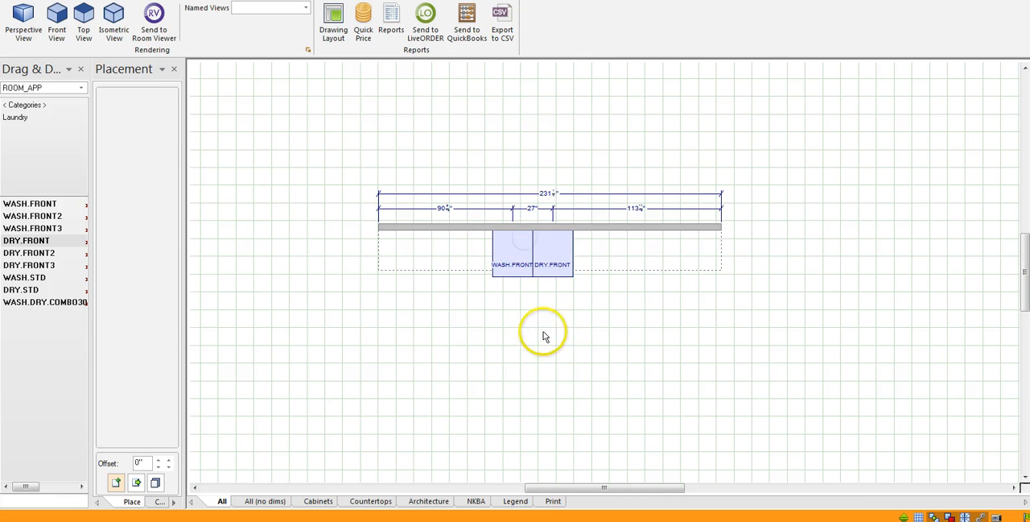
Examine the washer and dryer in a perspective rendering from a more frontal angle, and return to the floor plan.
click(13, 18)
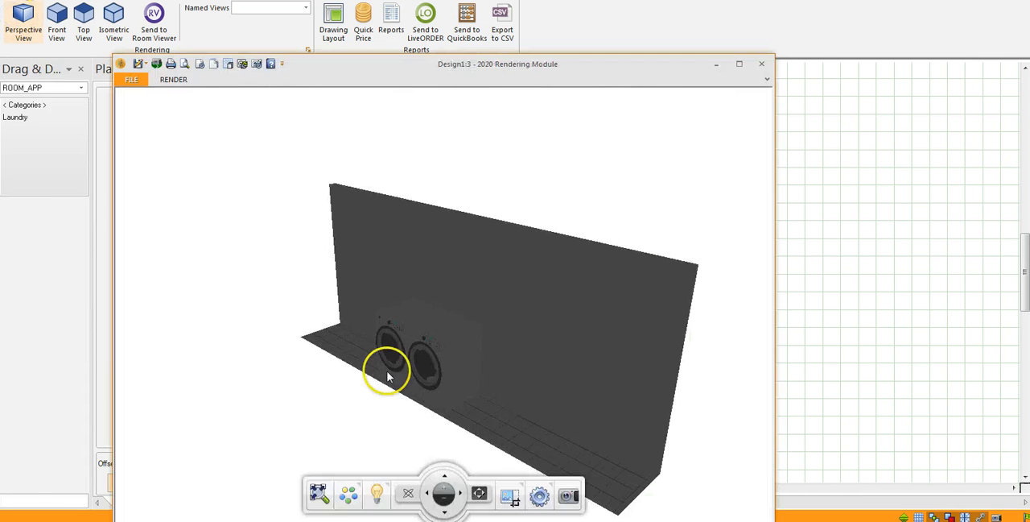
drag(384, 368, 501, 345)
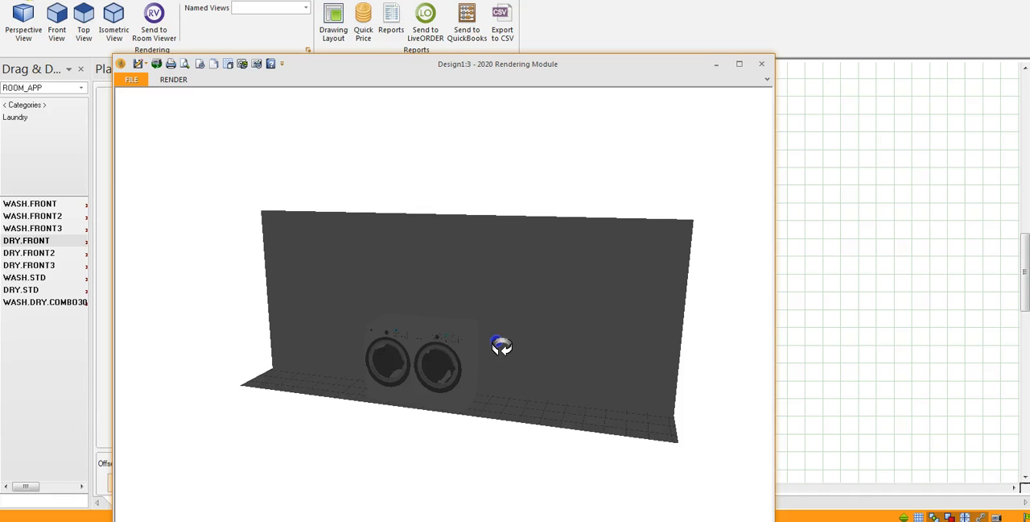
click(763, 63)
Check the washer's appliance height among the variables in its attributes, leaving without making changes.
click(514, 255)
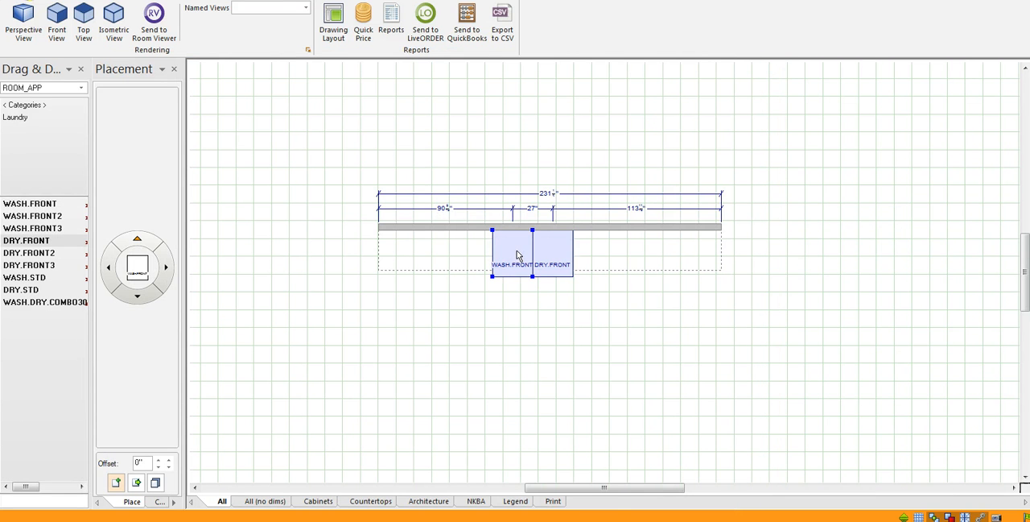
right_click(517, 254)
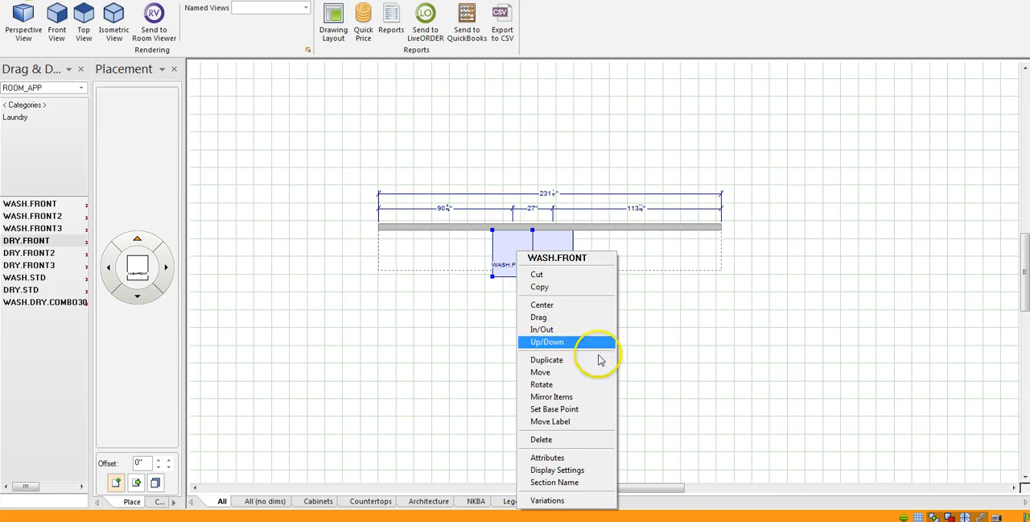
click(563, 457)
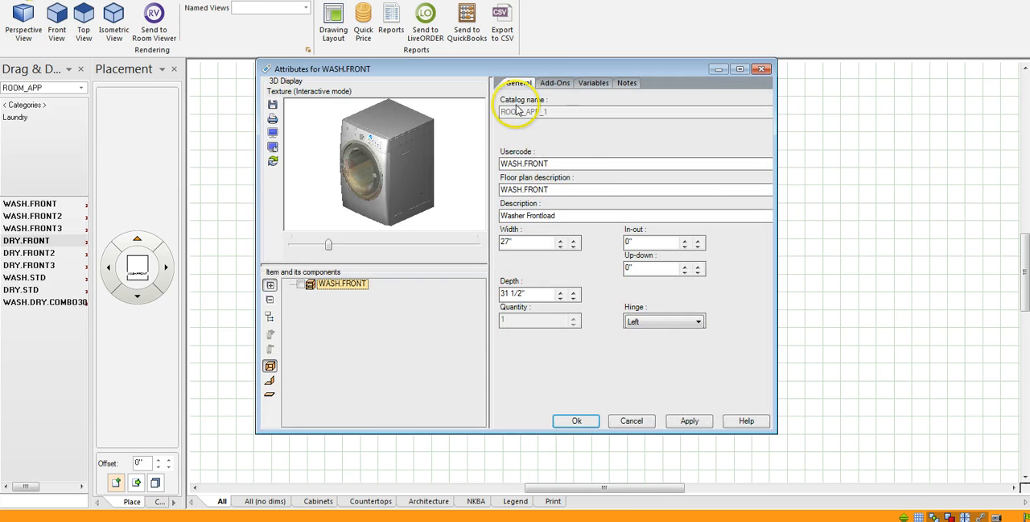
click(595, 83)
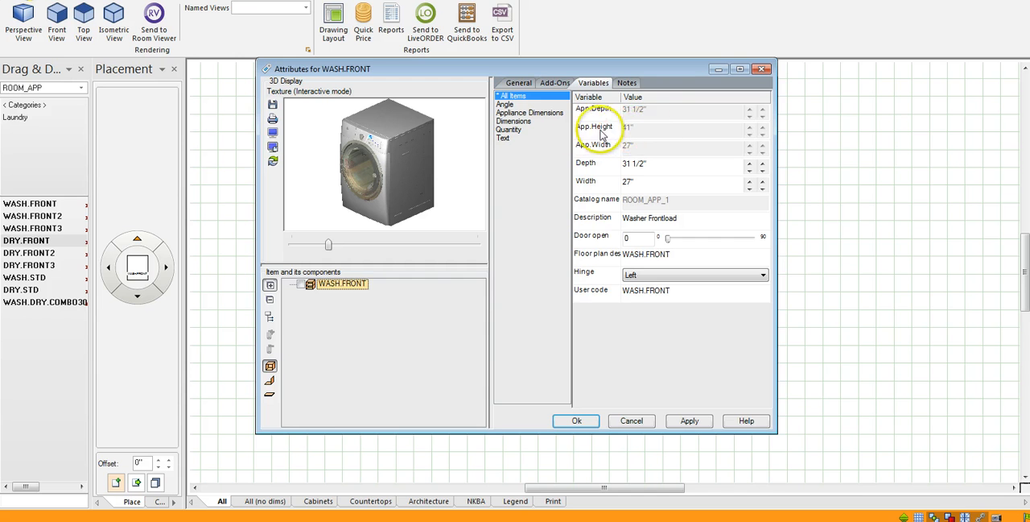
click(629, 422)
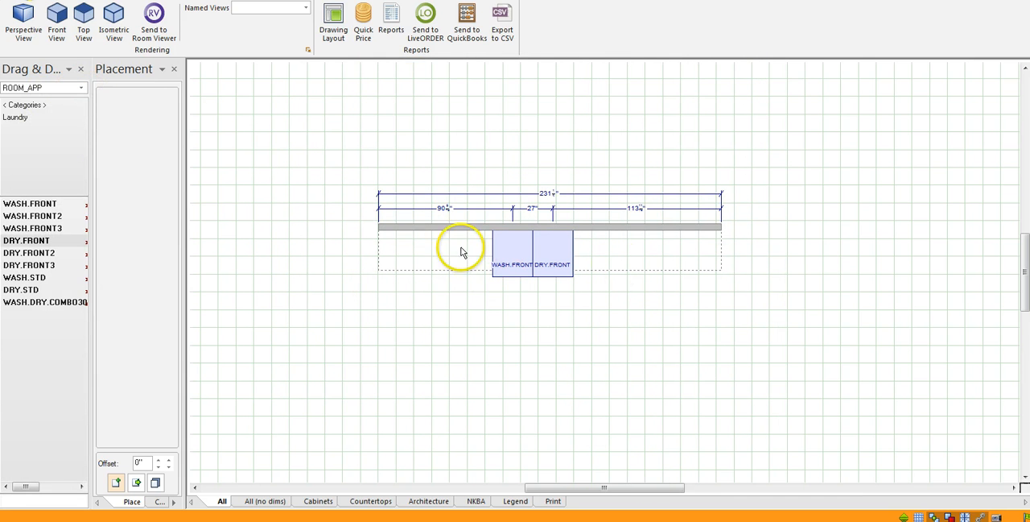
Place SAMPLE_F Base Custom cabinets, BCT21R left of the washer and BCT18L right of the dryer, and check them in perspective.
click(83, 88)
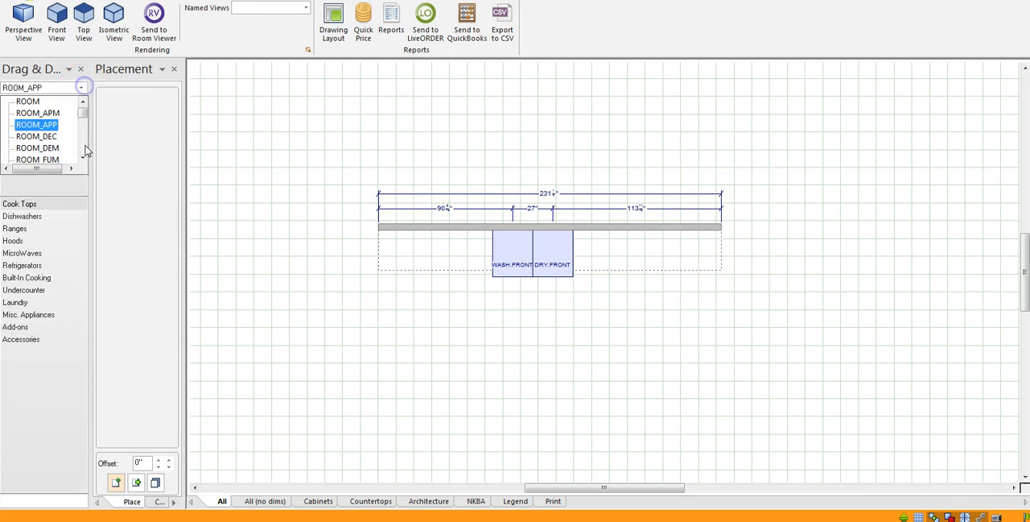
drag(84, 109, 82, 139)
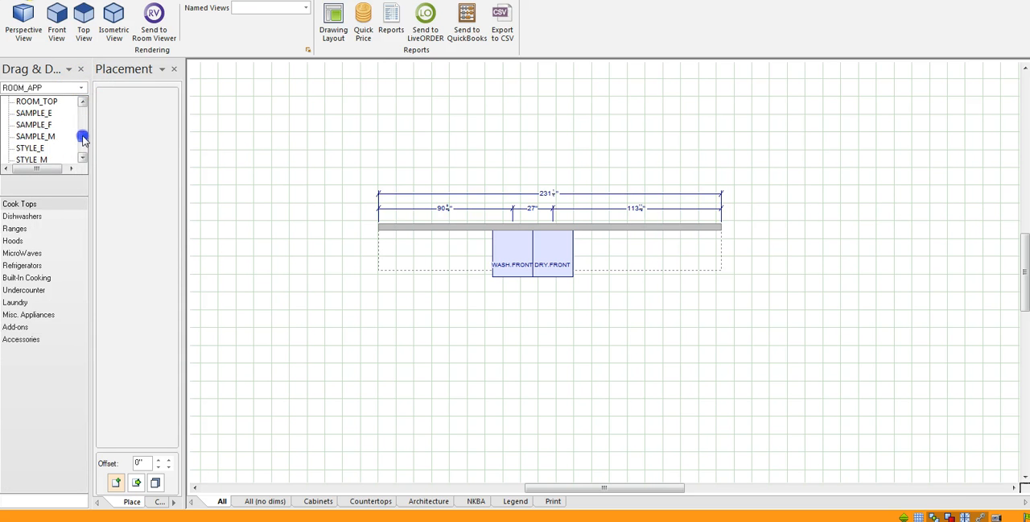
click(40, 127)
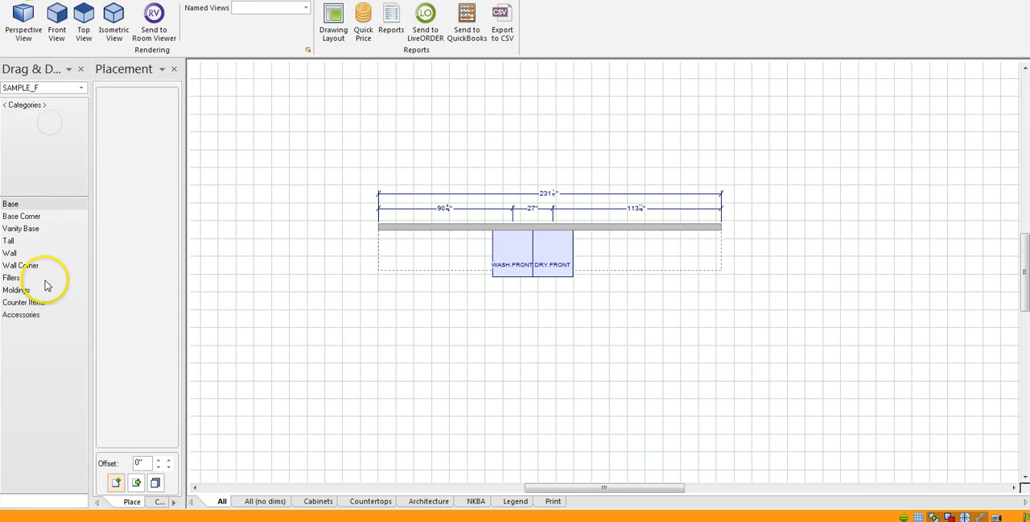
click(10, 204)
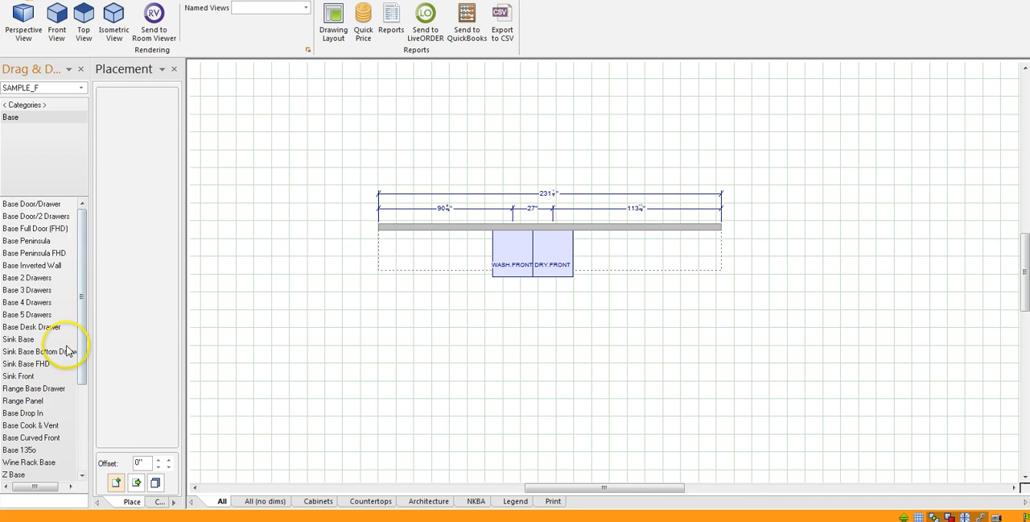
drag(83, 303, 84, 392)
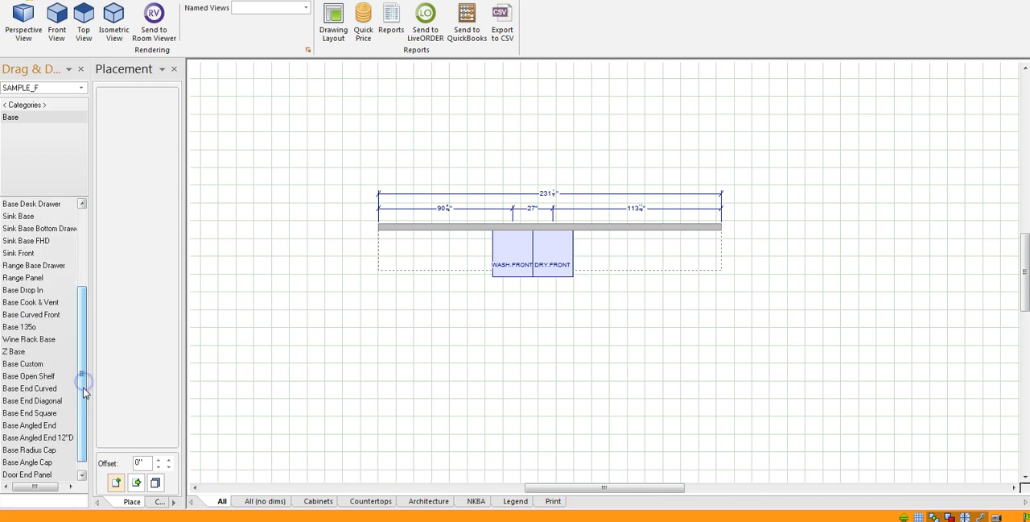
click(28, 366)
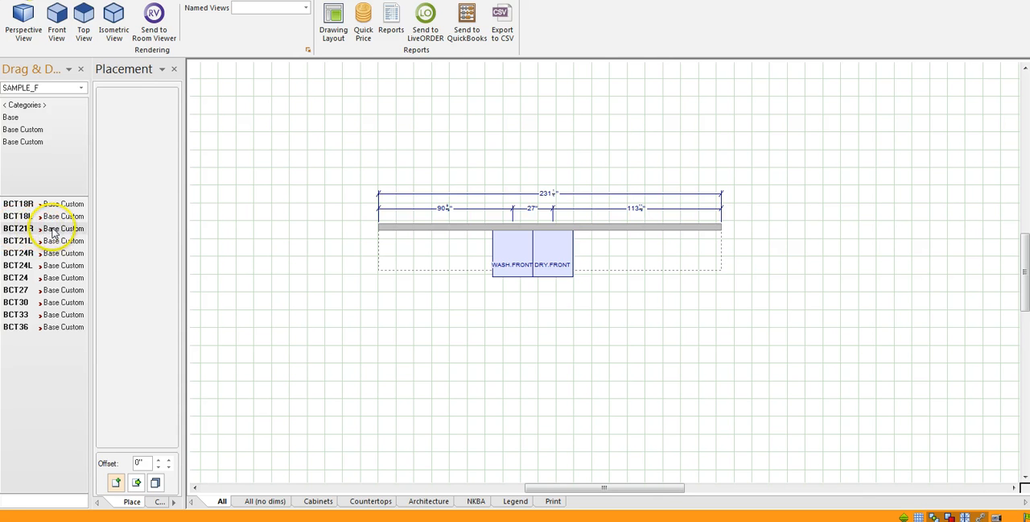
drag(46, 232, 466, 228)
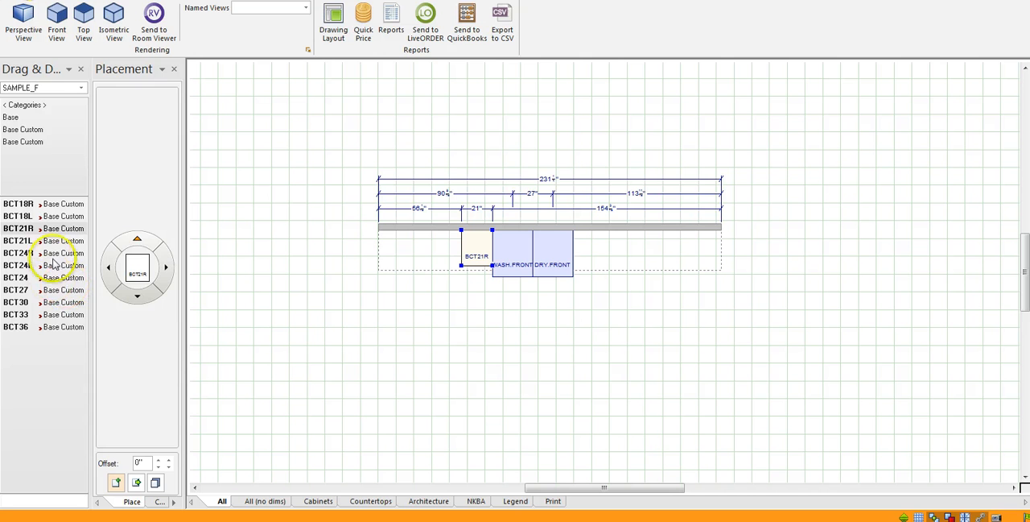
drag(48, 214, 552, 225)
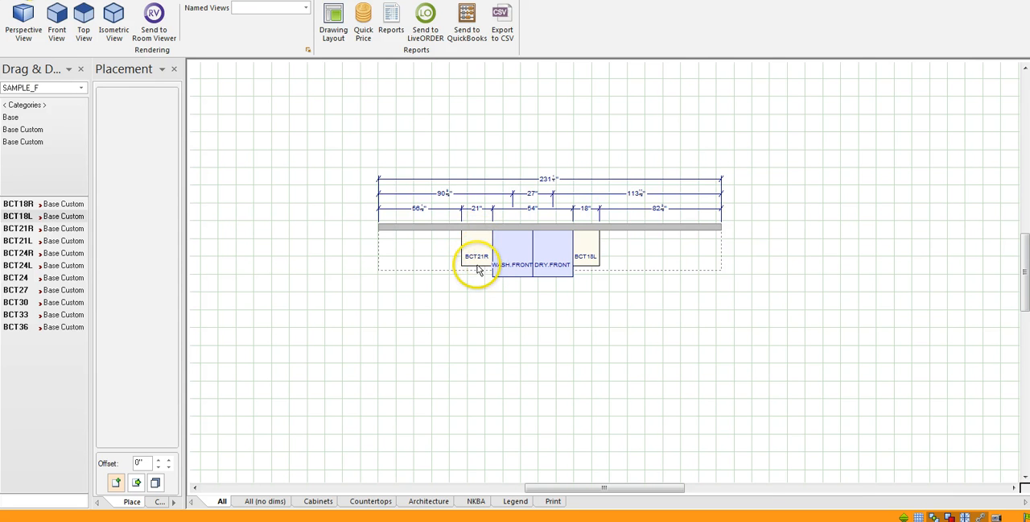
click(19, 18)
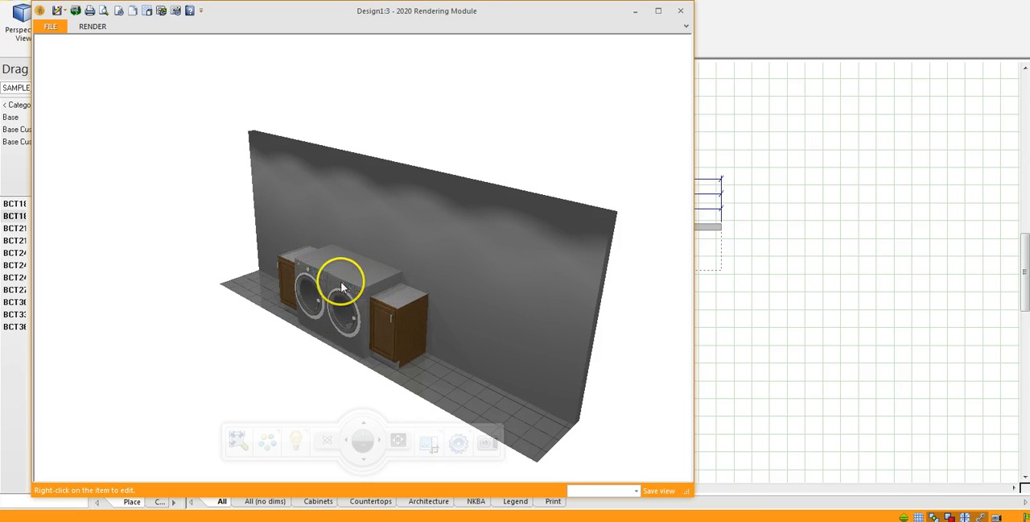
click(680, 10)
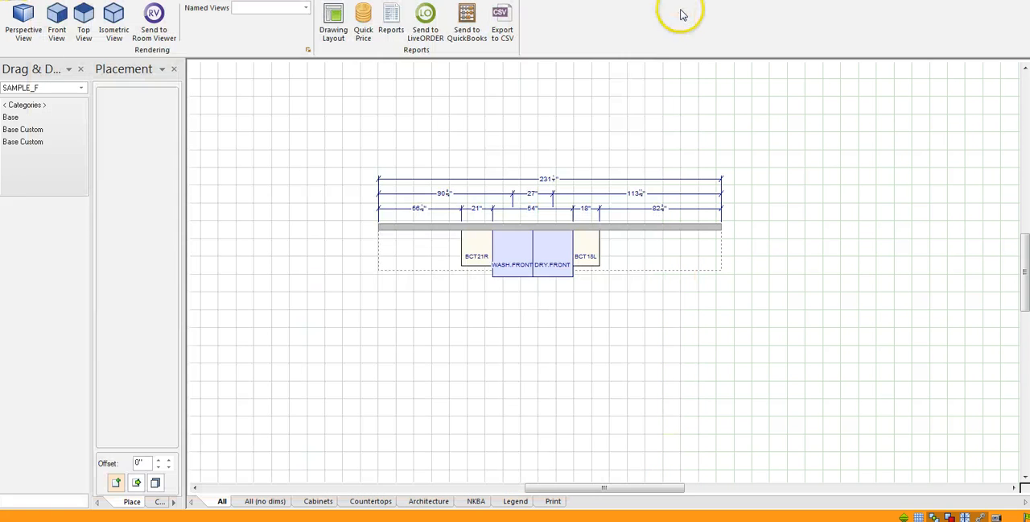
Set the height of the BCT21R cabinet beside the washer to 41 inches in its attributes.
click(474, 244)
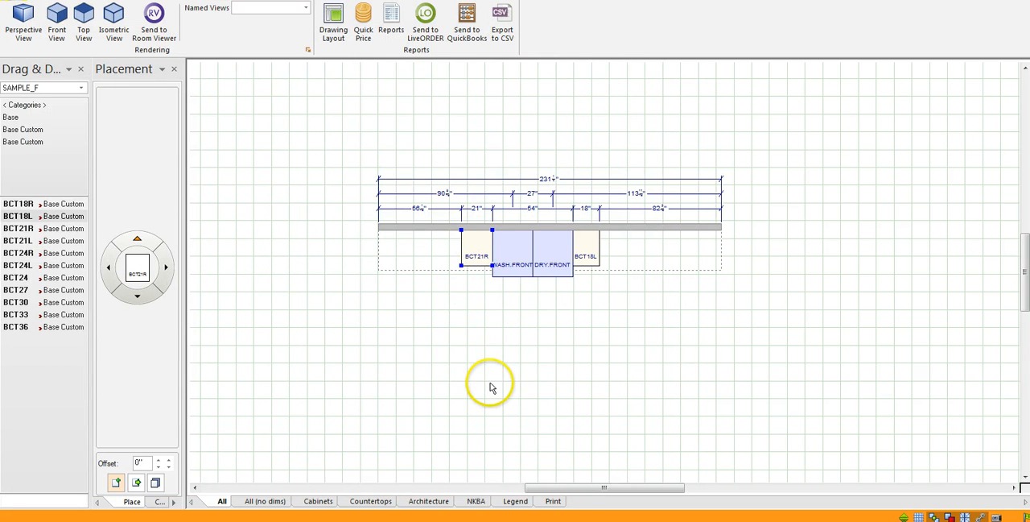
right_click(478, 251)
click(507, 454)
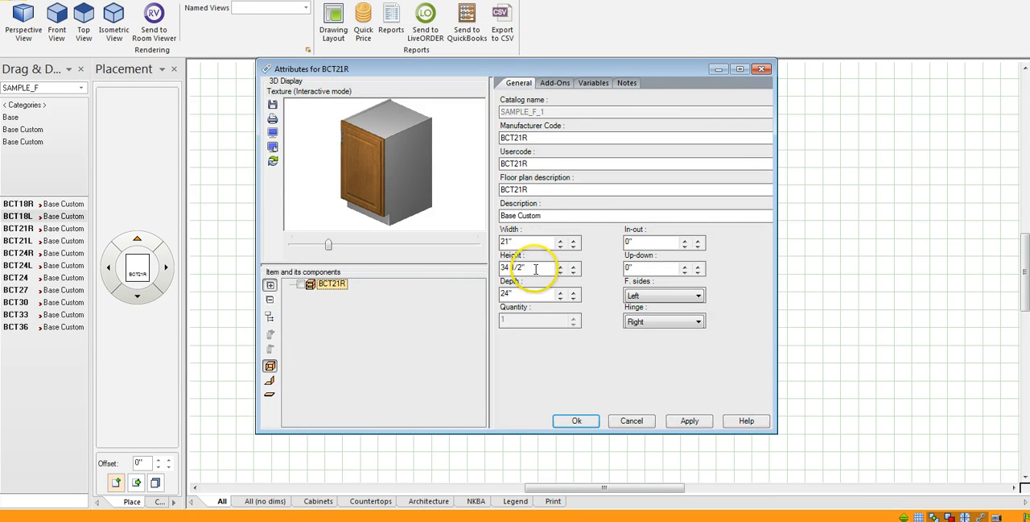
drag(535, 269, 476, 269)
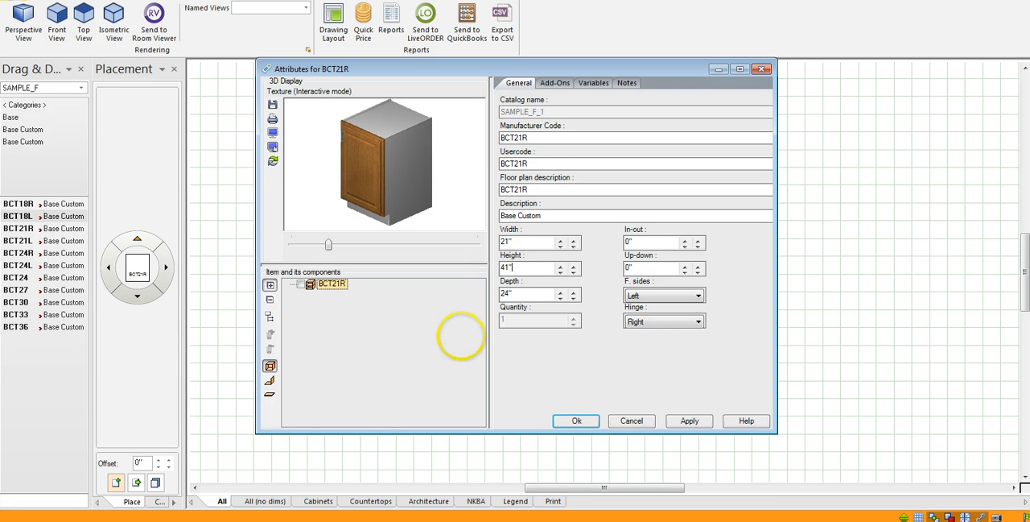
click(534, 271)
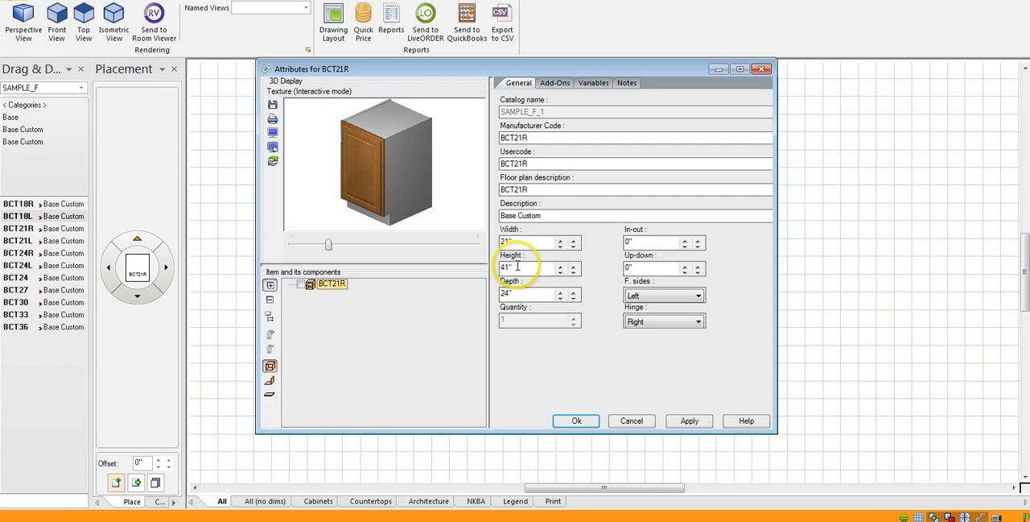
click(684, 420)
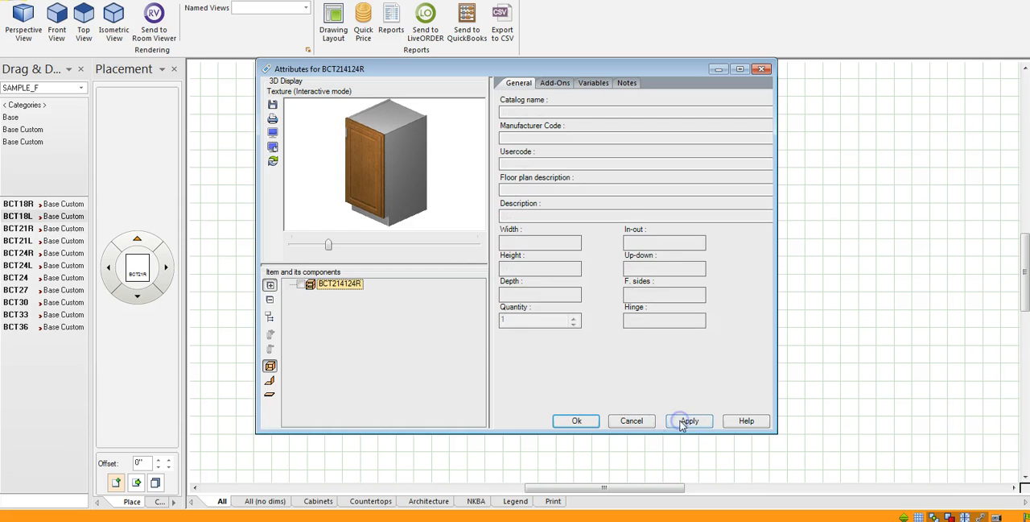
click(575, 420)
Set the height of the BCT18L cabinet beside the dryer to 41 inches.
click(585, 254)
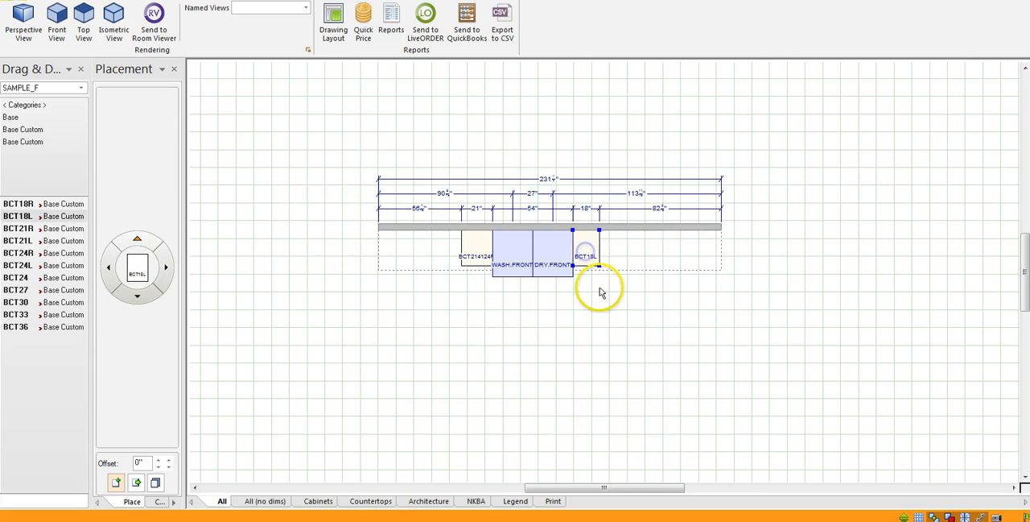
right_click(588, 247)
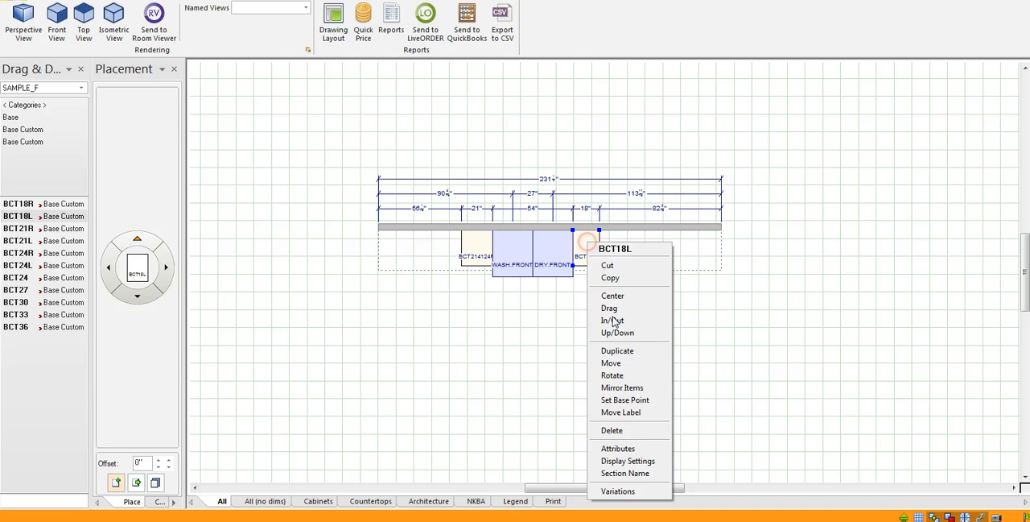
click(627, 448)
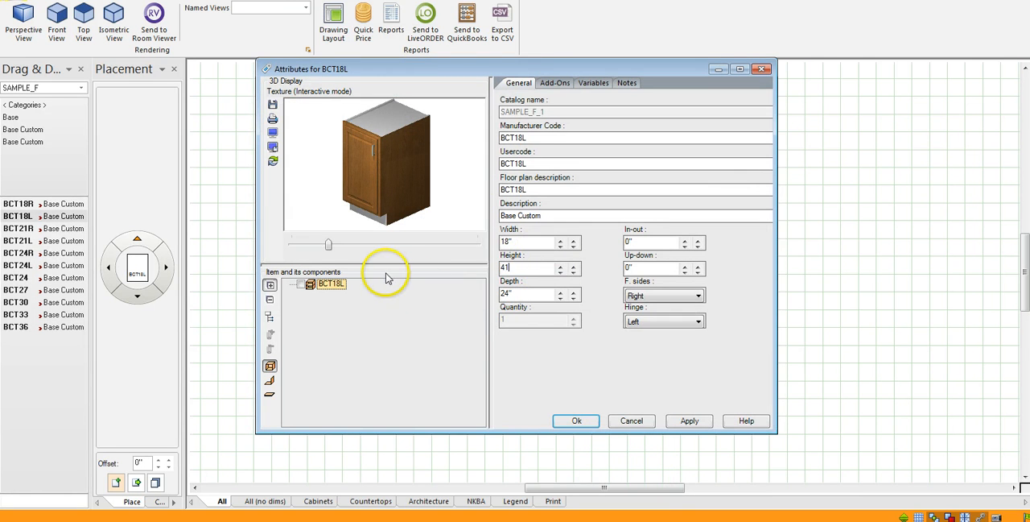
click(577, 420)
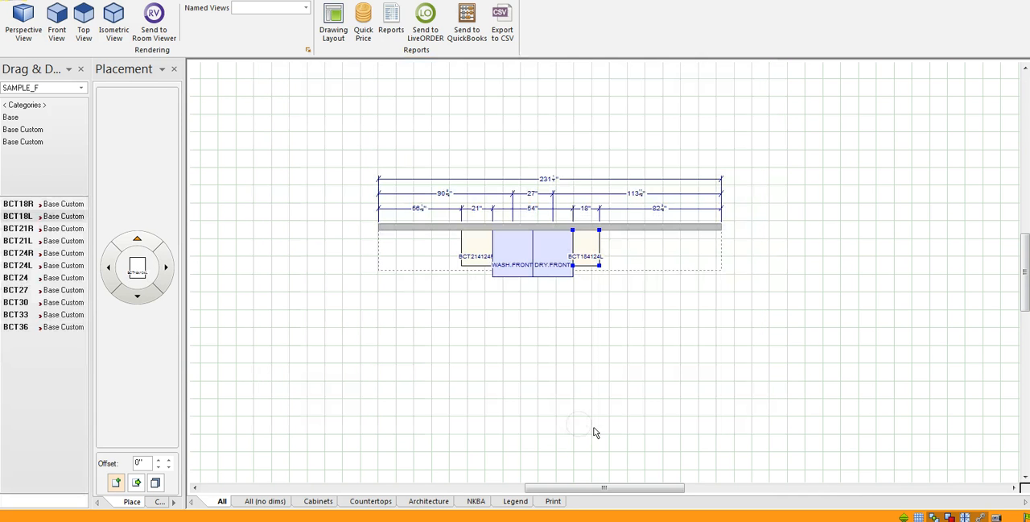
Compare the cabinet and appliance heights in the perspective rendering, and return to the floor plan.
click(322, 316)
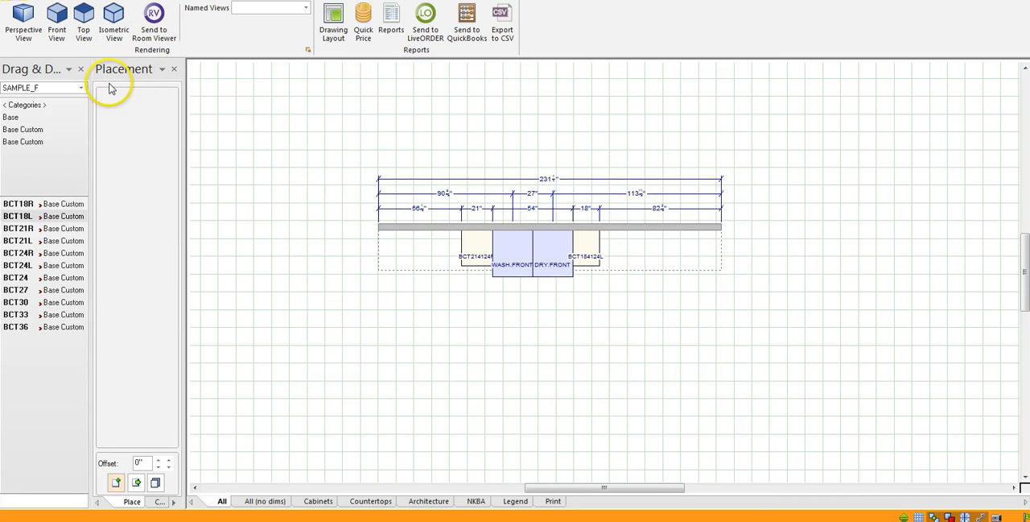
click(24, 32)
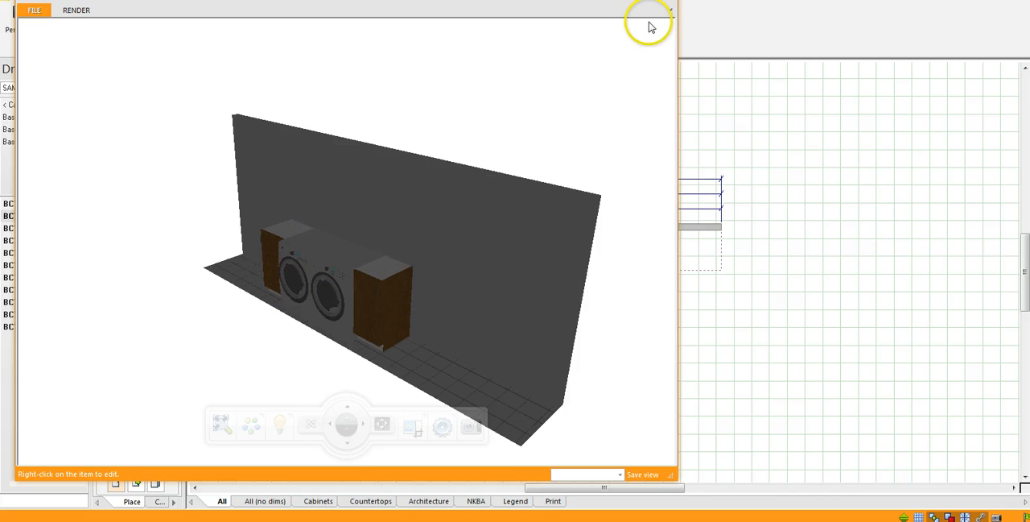
click(666, 1)
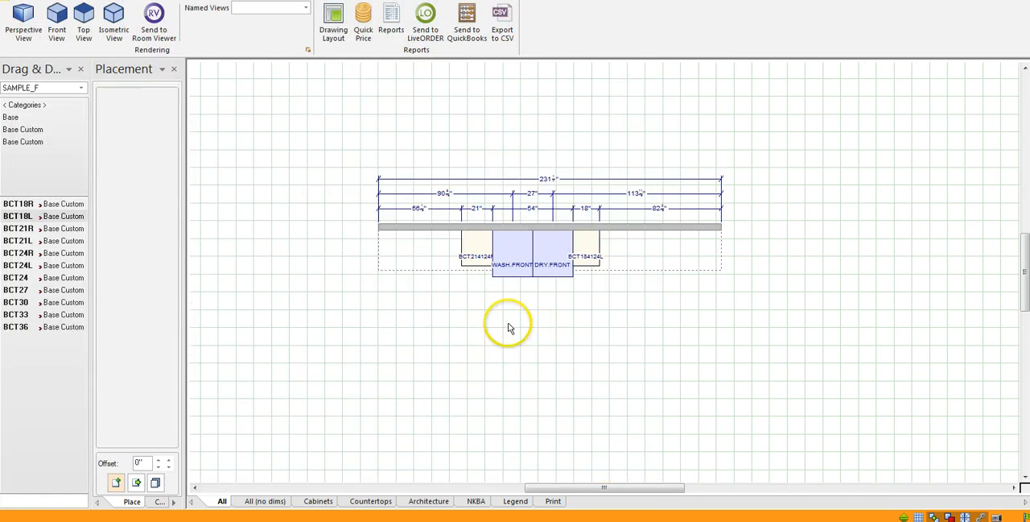
Add ROOM_TOP SL.KIT-TOP Slab Kitchen Top countertops automatically, with only the Countertops option enabled.
scroll(511, 326, up, 2)
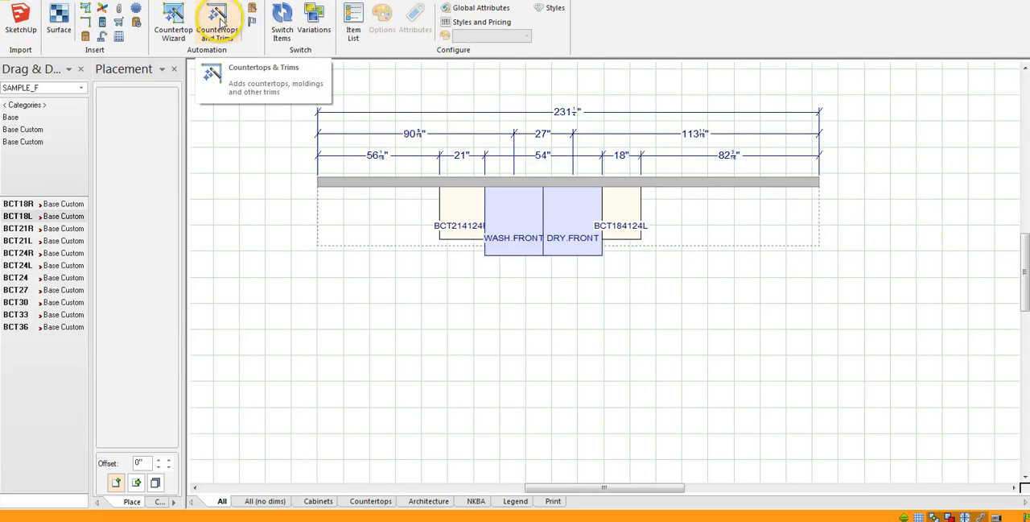
click(217, 22)
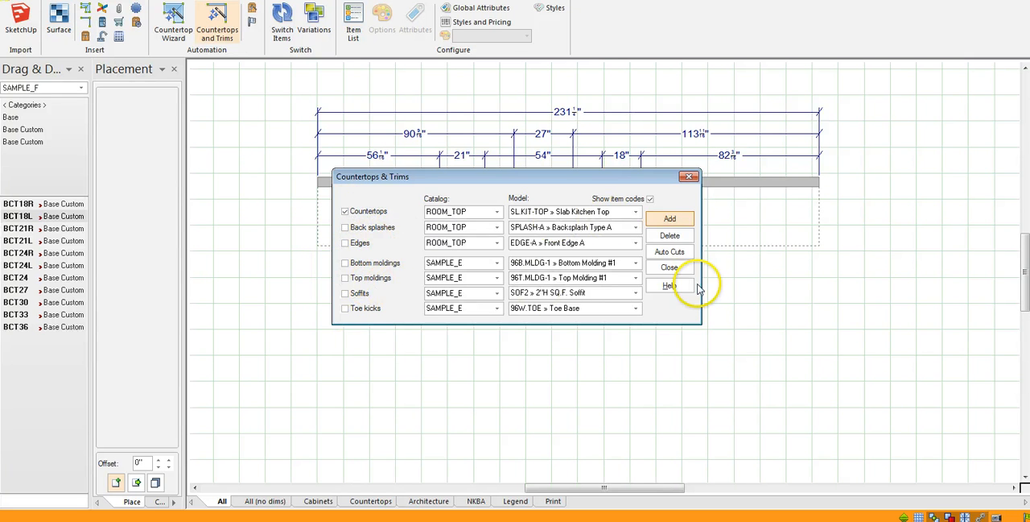
click(671, 220)
click(575, 339)
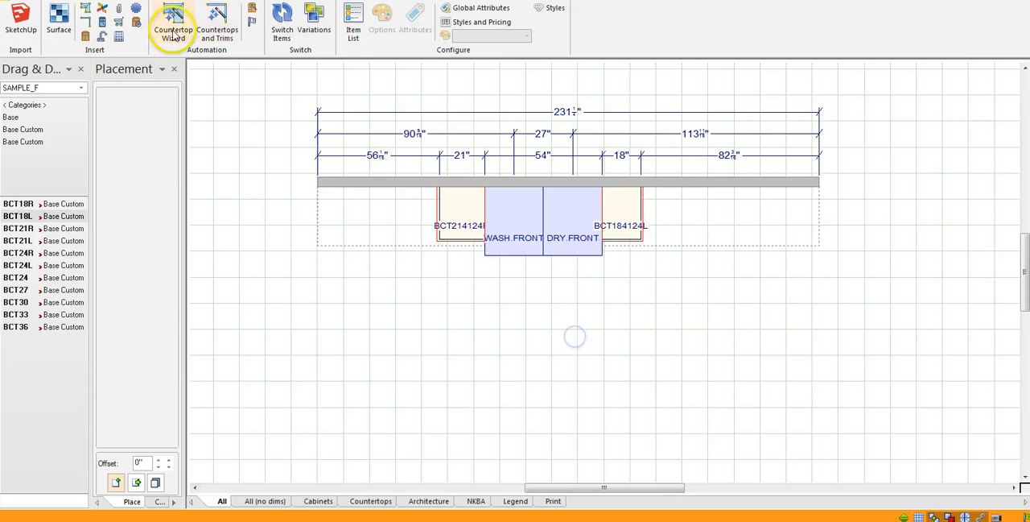
Inspect the two cabinet countertops from the front in a perspective rendering, and return to the floor plan.
click(119, 1)
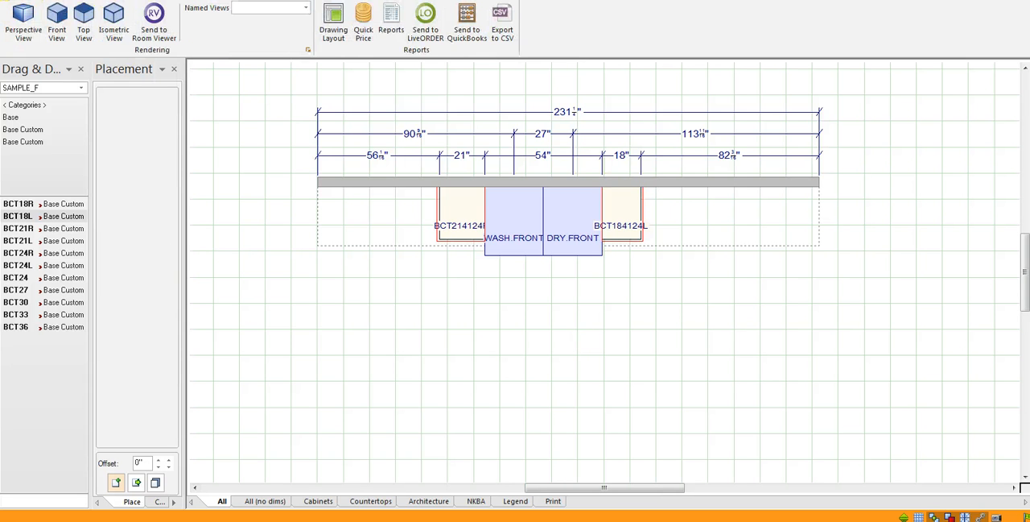
click(20, 20)
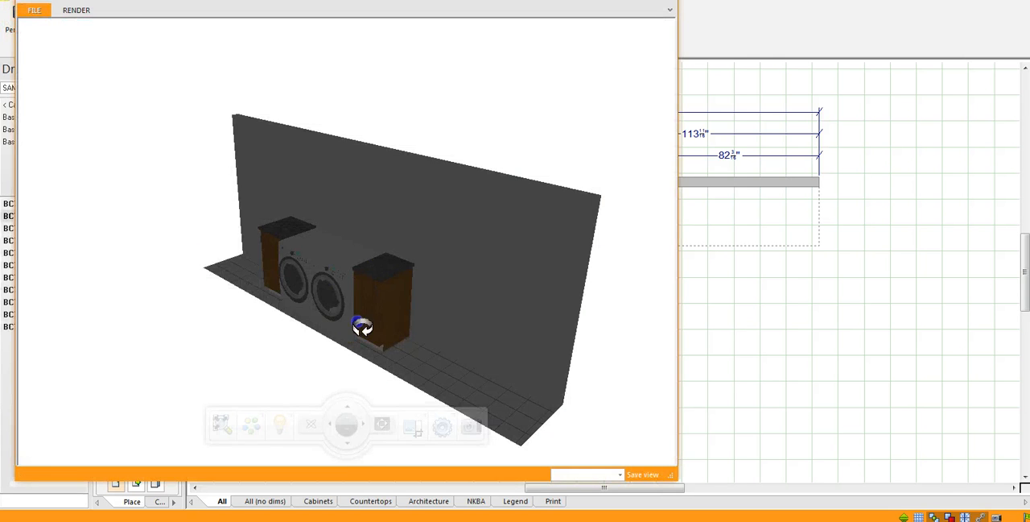
drag(356, 324, 476, 277)
scroll(278, 268, up, 3)
scroll(279, 272, up, 2)
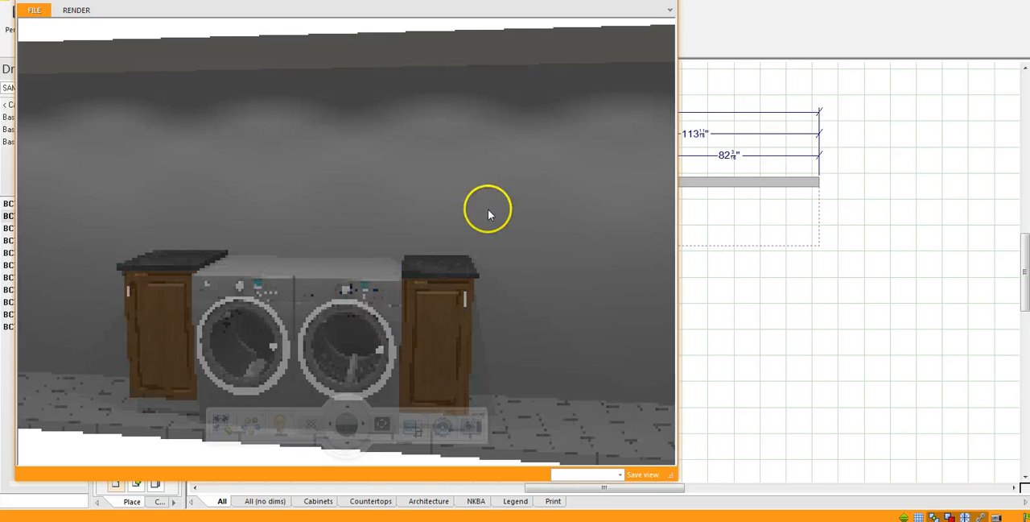
click(670, 9)
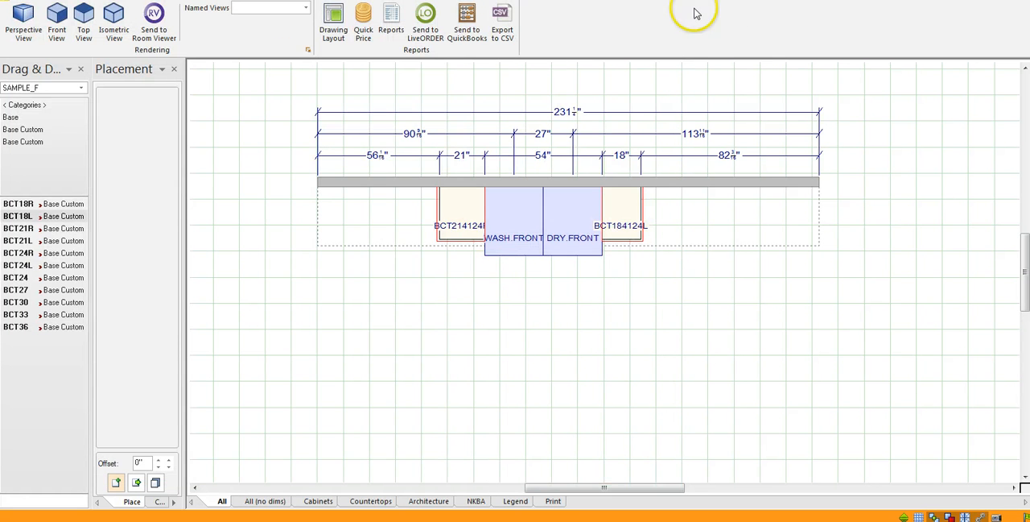
Place a 3D.SHAPE item from the ROOM_TOP countertop catalog against the wall over the washer.
scroll(571, 327, down, 3)
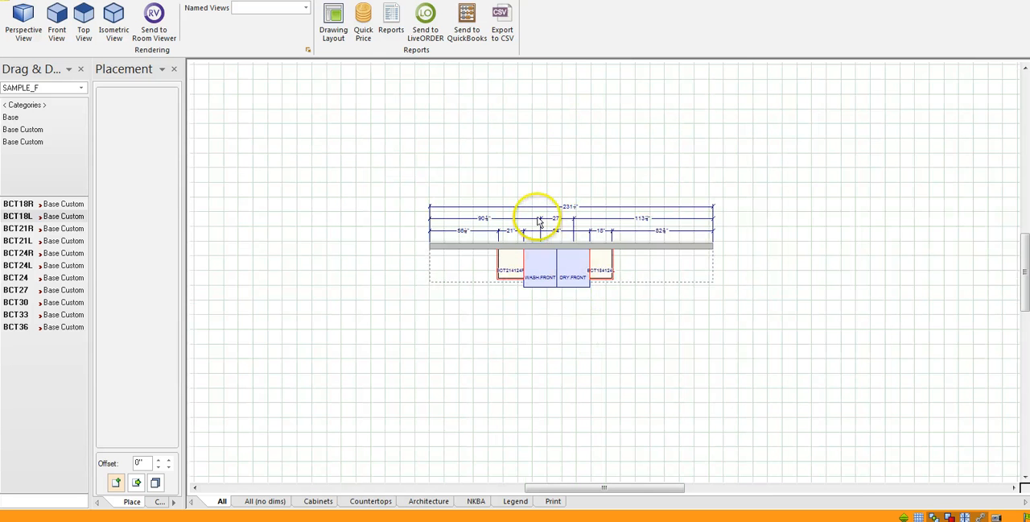
scroll(536, 218, up, 2)
click(133, 1)
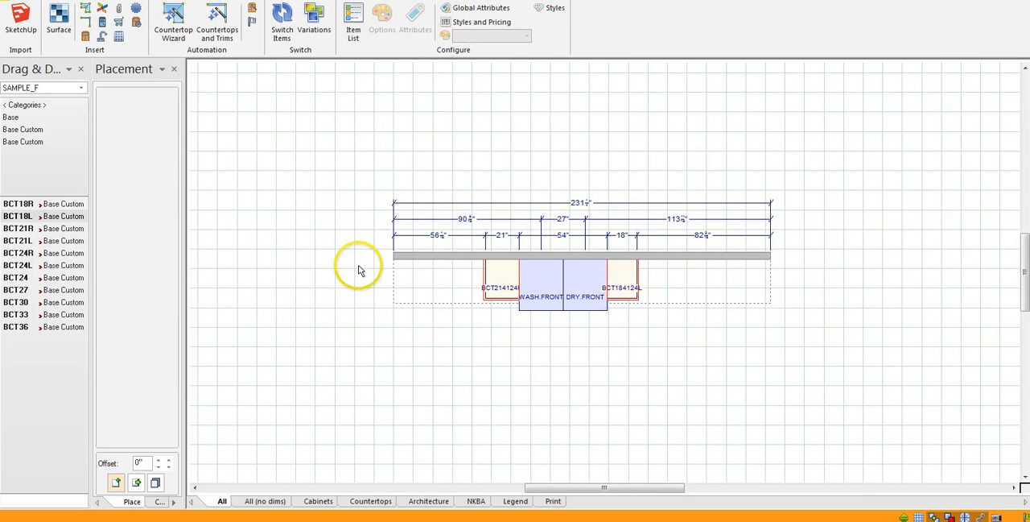
click(84, 12)
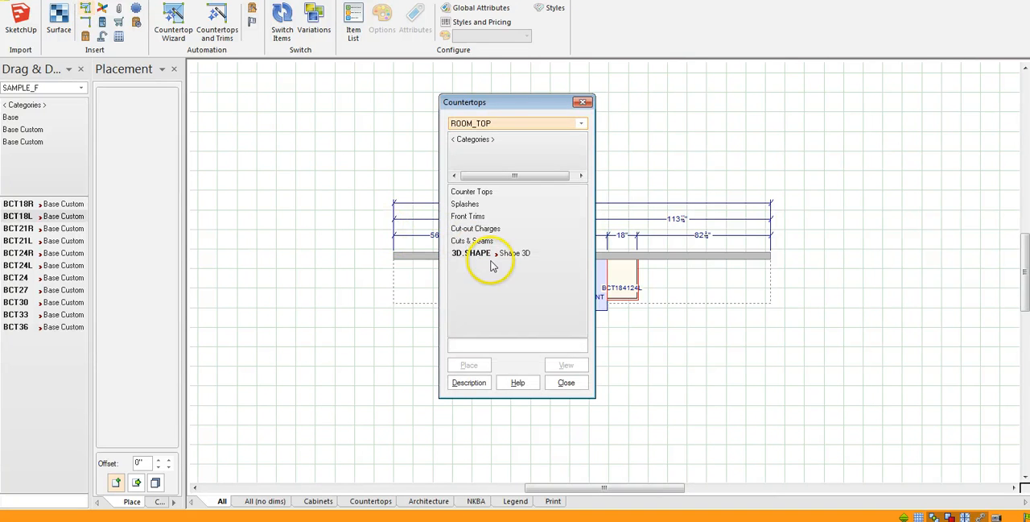
click(483, 194)
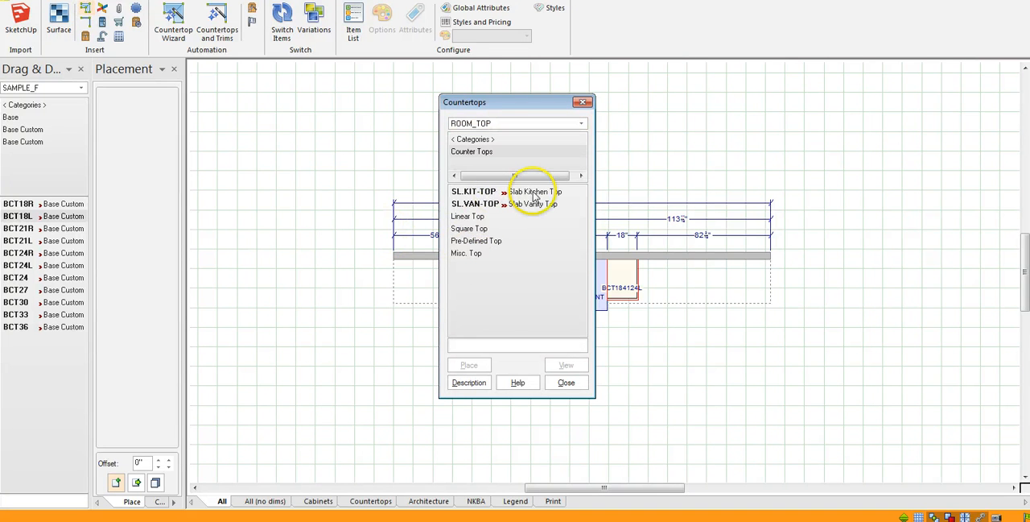
click(534, 193)
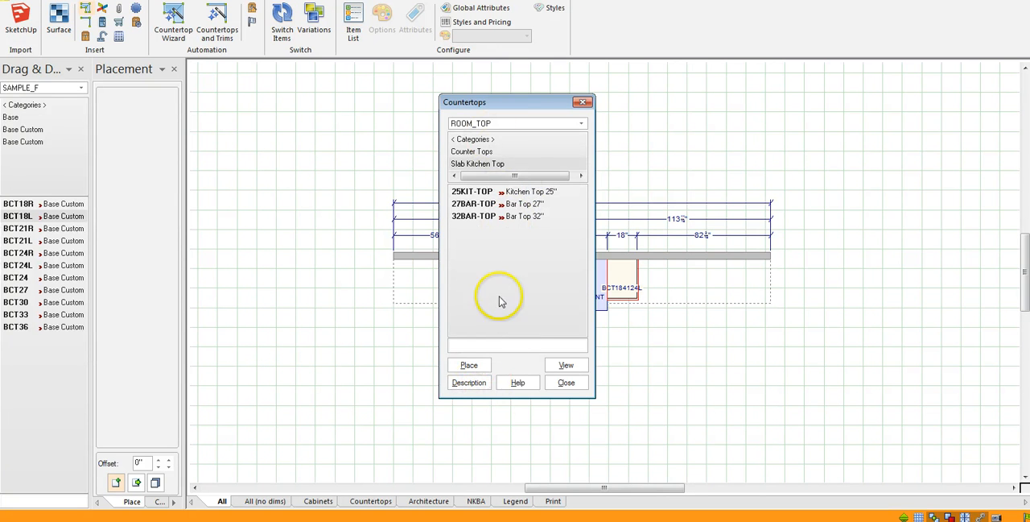
click(486, 151)
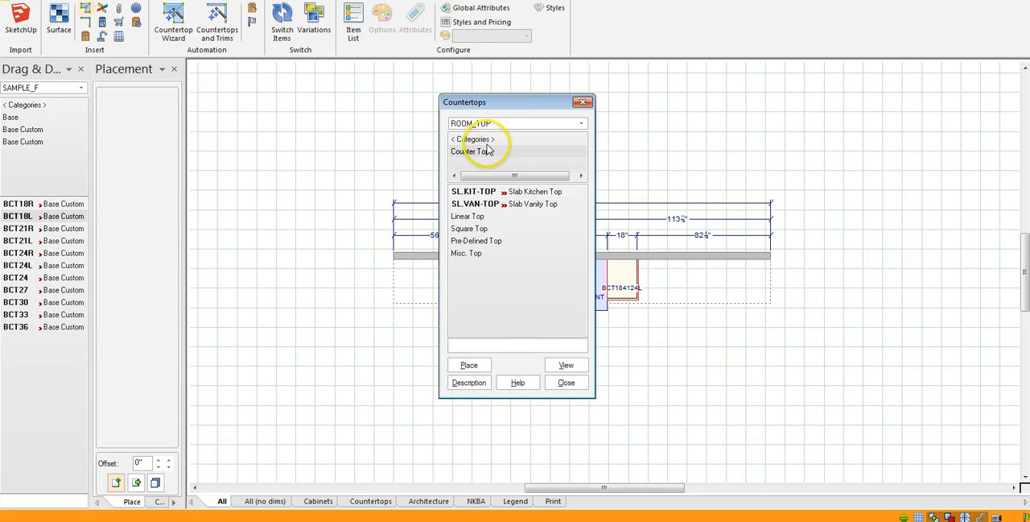
click(485, 142)
double_click(474, 255)
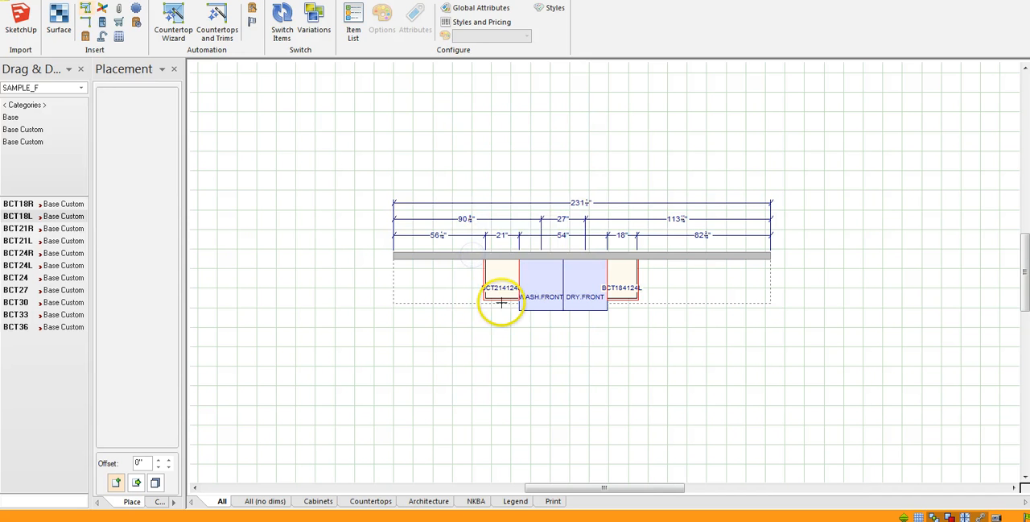
click(551, 288)
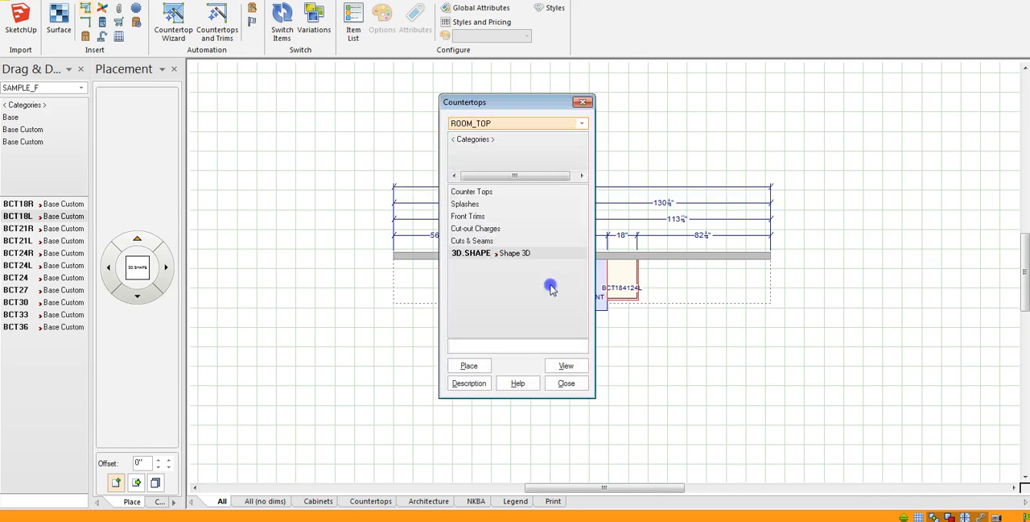
click(555, 387)
Edit the 3D shape's outline, stretching its back corner along the wall to the dryer's far back corner.
scroll(585, 359, up, 3)
scroll(352, 154, up, 2)
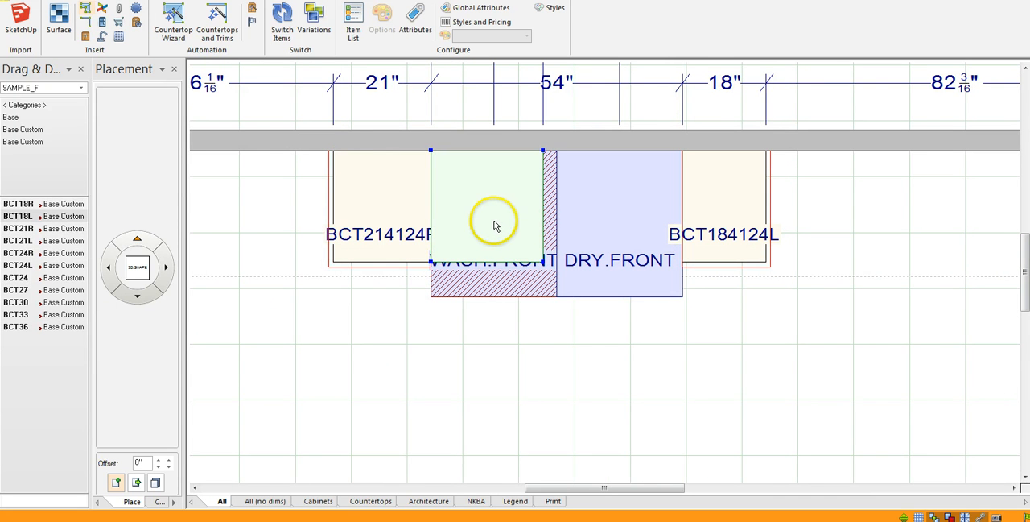
click(499, 234)
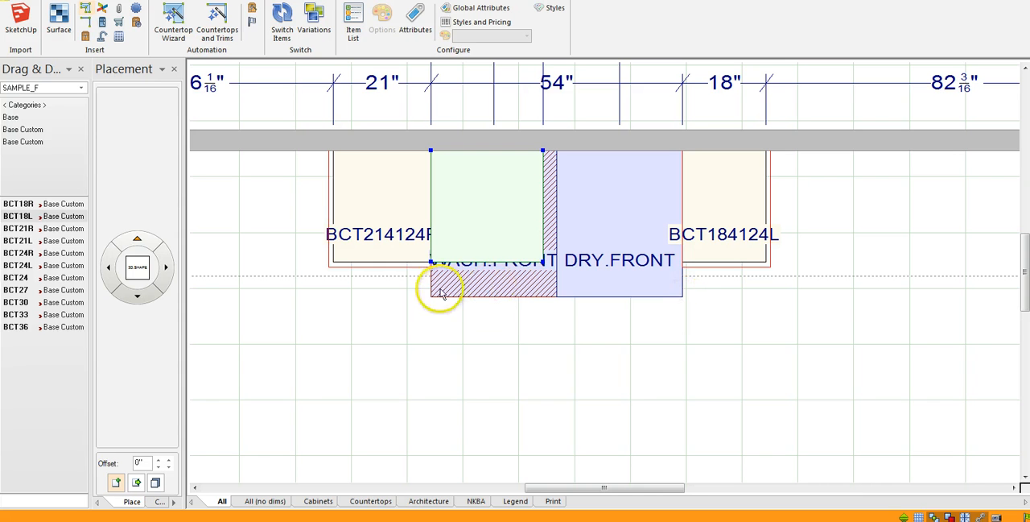
right_click(497, 205)
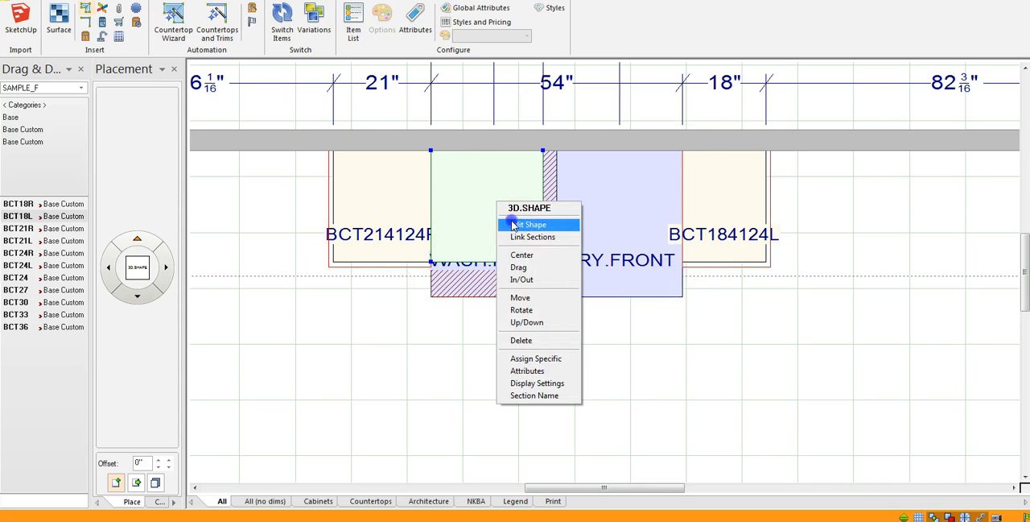
click(519, 224)
drag(542, 151, 672, 152)
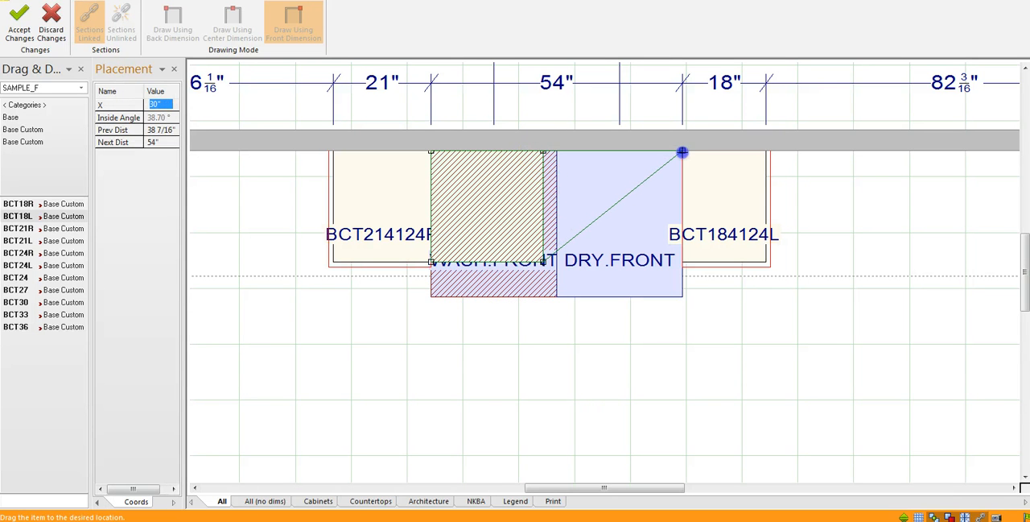
drag(670, 170, 683, 149)
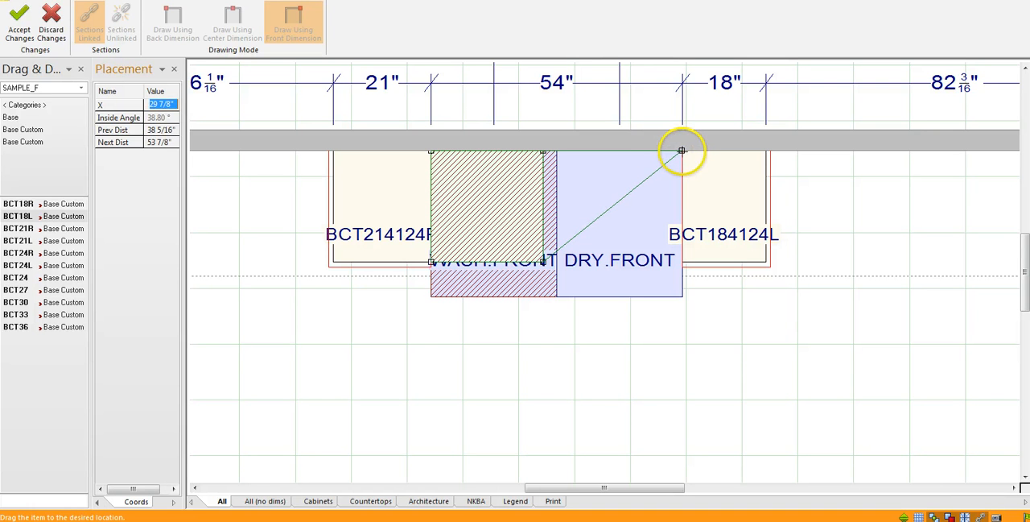
drag(682, 150, 682, 150)
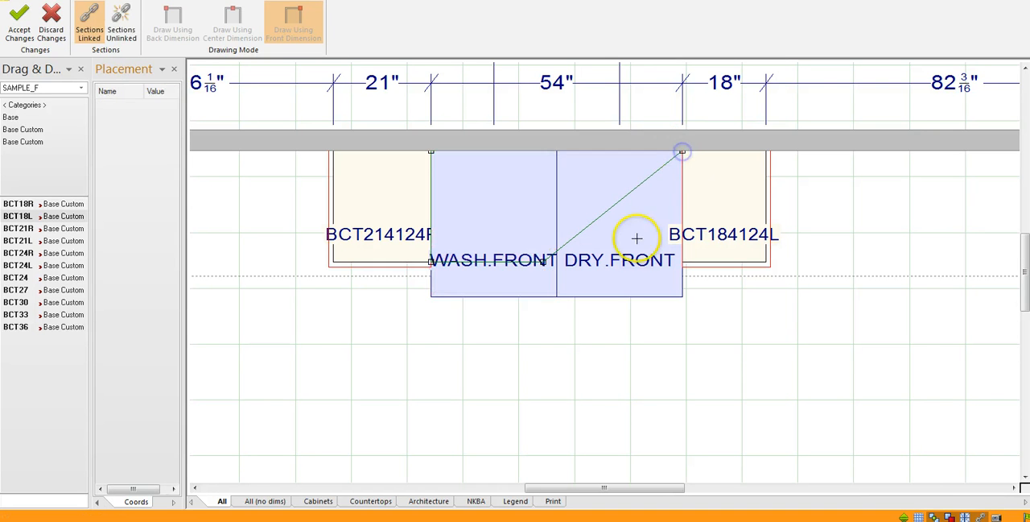
Move the shape's two front corners to the outer front corners of the washer and dryer, and accept the changes.
drag(655, 271, 682, 297)
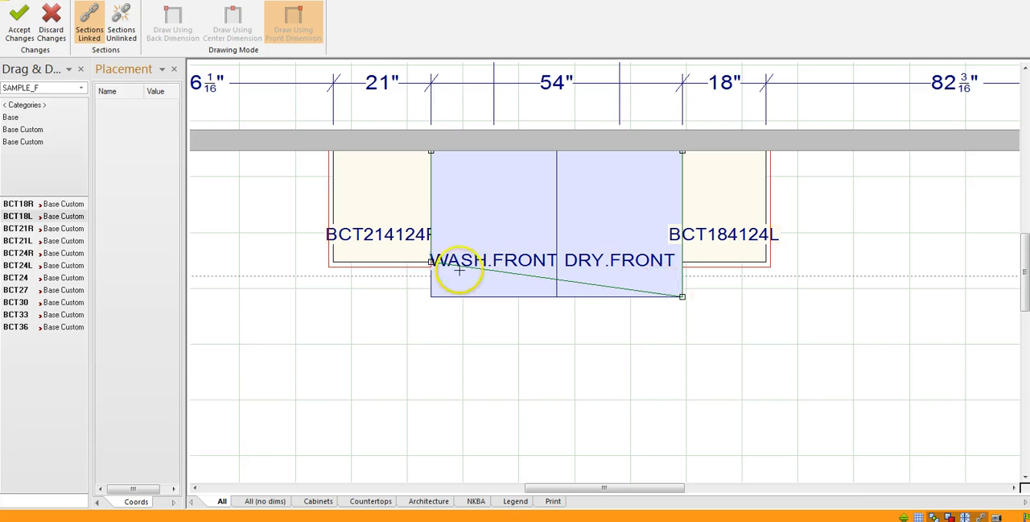
mouse_move(430, 261)
mouse_down()
mouse_move(419, 276)
mouse_move(437, 276)
mouse_move(437, 299)
mouse_move(443, 249)
mouse_move(433, 262)
mouse_up()
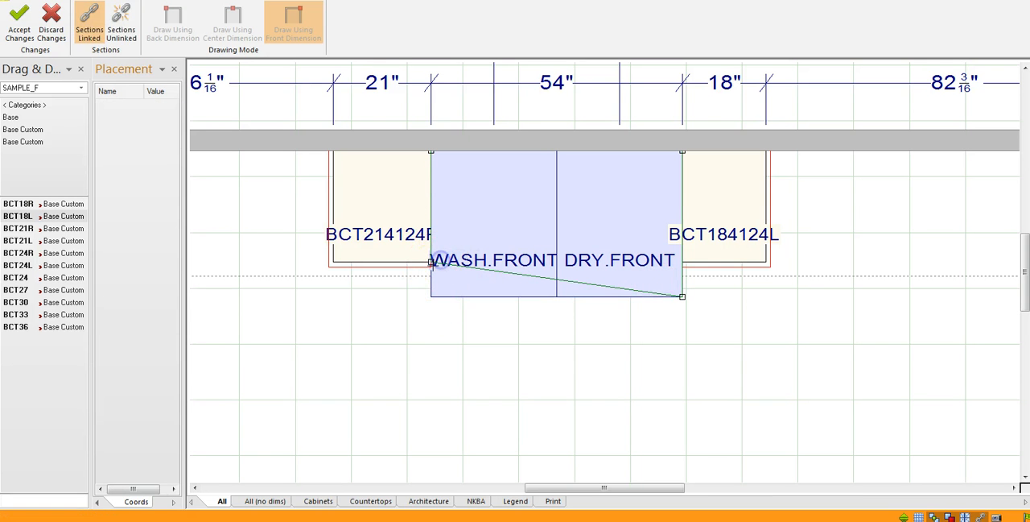
click(435, 295)
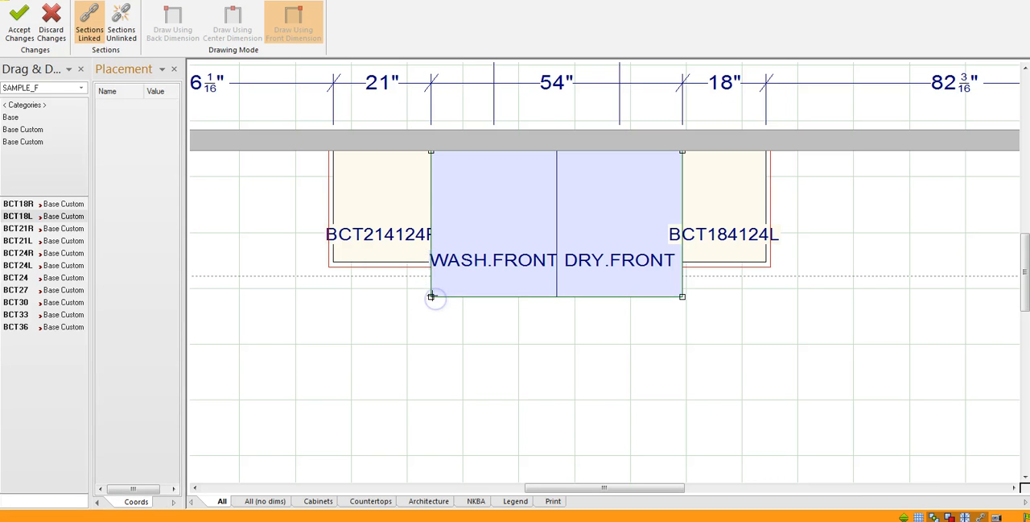
mouse_move(556, 296)
mouse_down()
mouse_move(519, 300)
mouse_move(575, 304)
mouse_move(558, 306)
mouse_up()
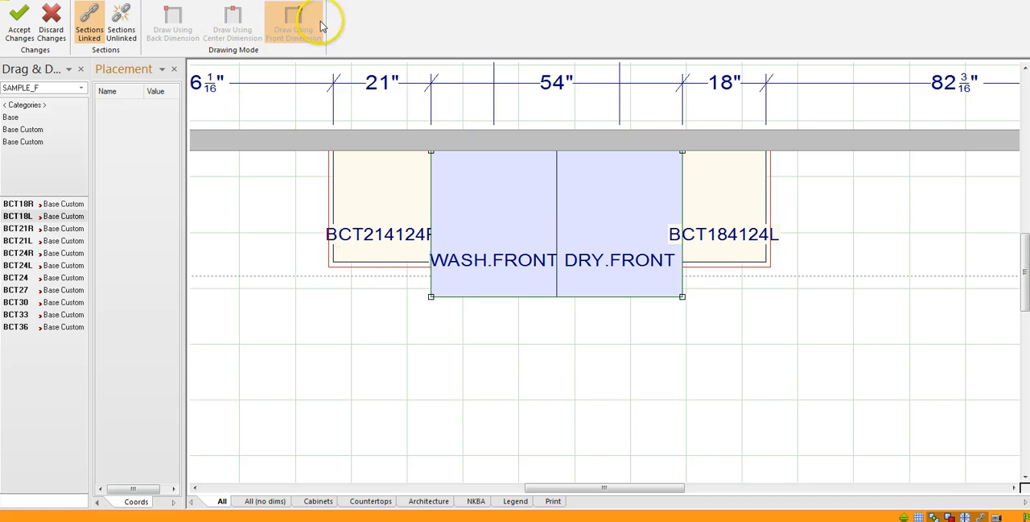
click(18, 24)
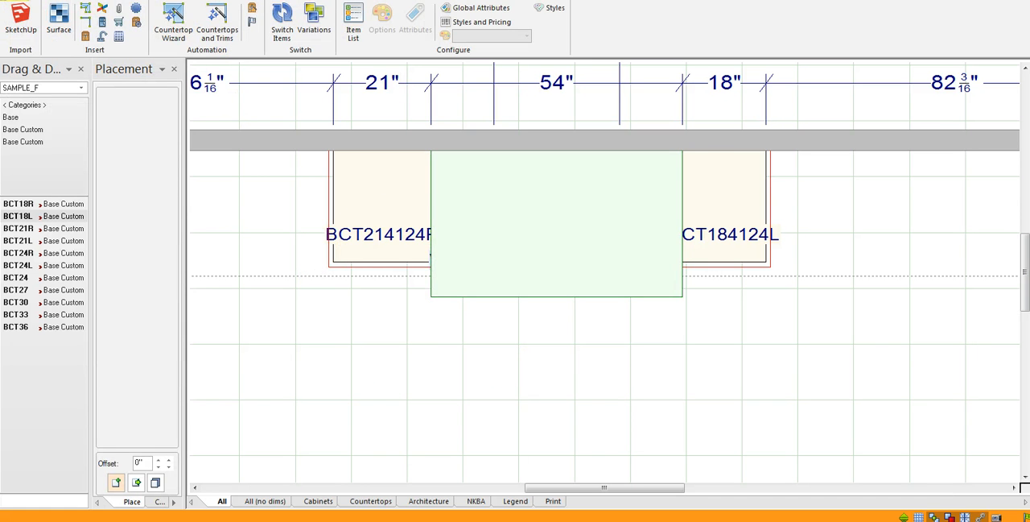
Check the 3D shape's vertical position in a perspective rendering, and return to the floor plan.
click(20, 20)
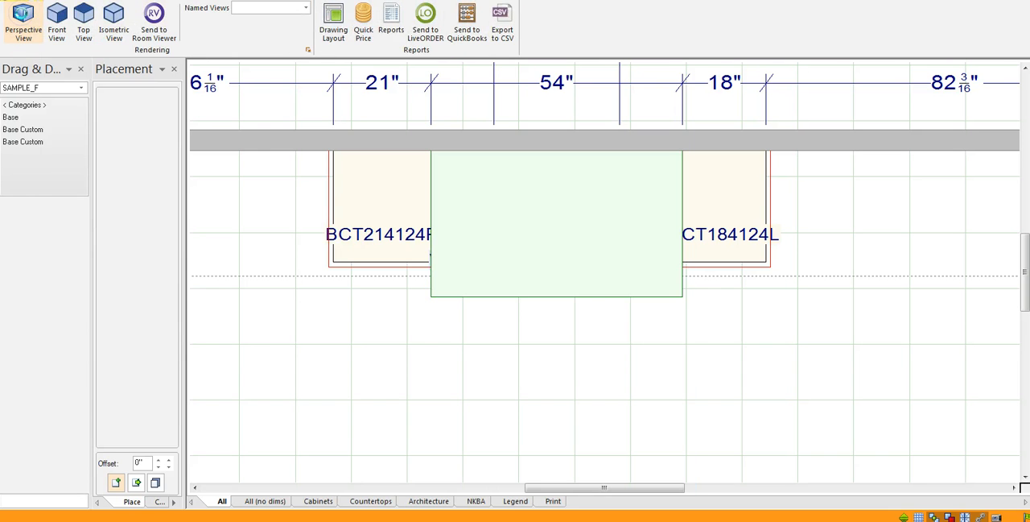
scroll(281, 367, up, 2)
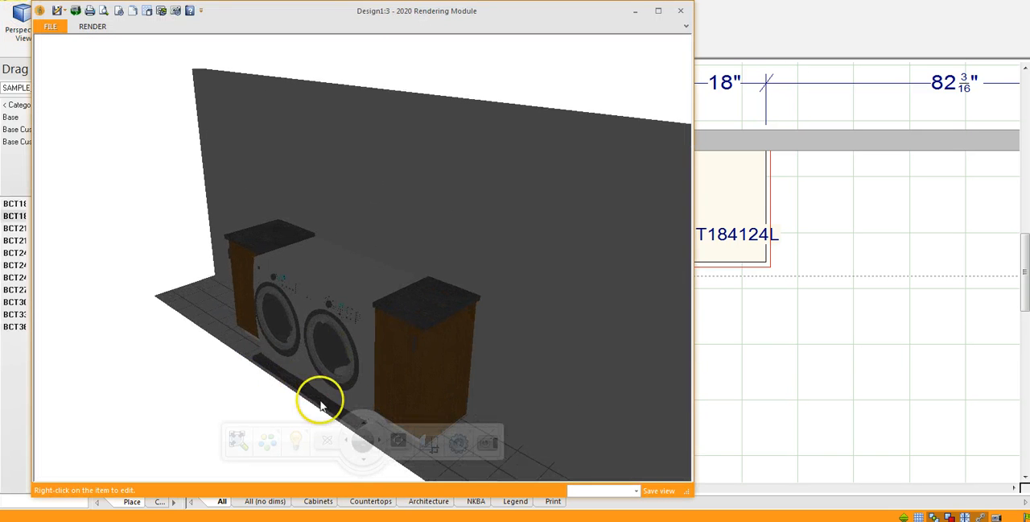
scroll(392, 262, down, 2)
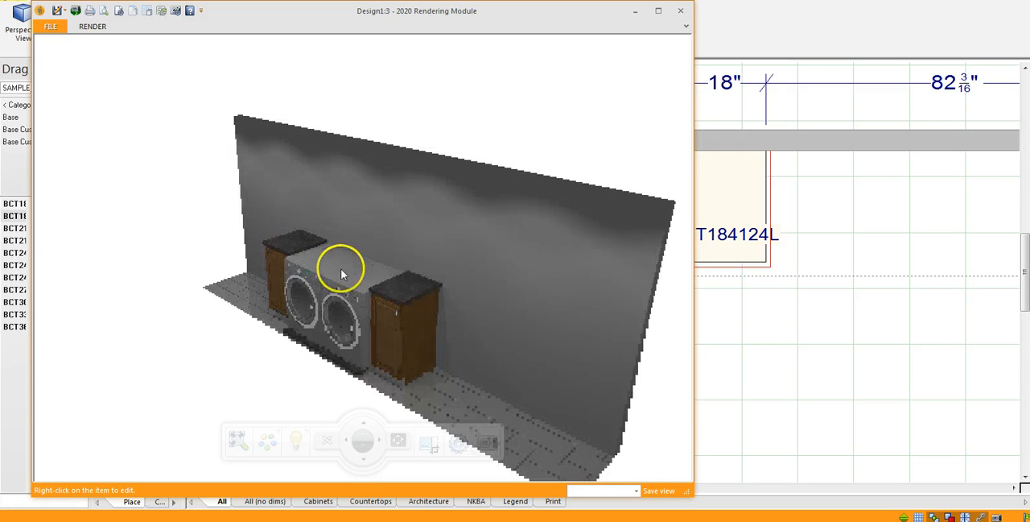
click(680, 11)
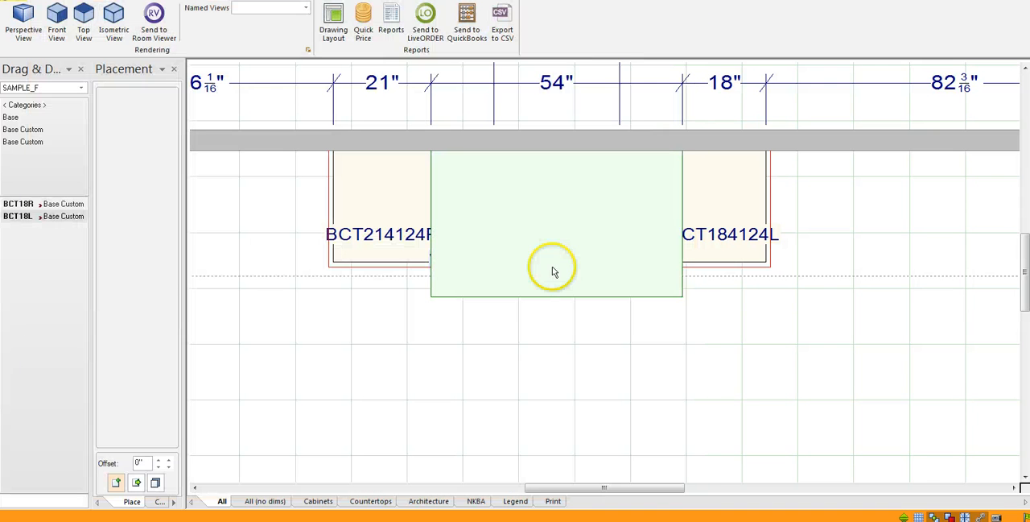
Raise the 3D shape over the washer and dryer to 41 inches above the floor.
click(552, 268)
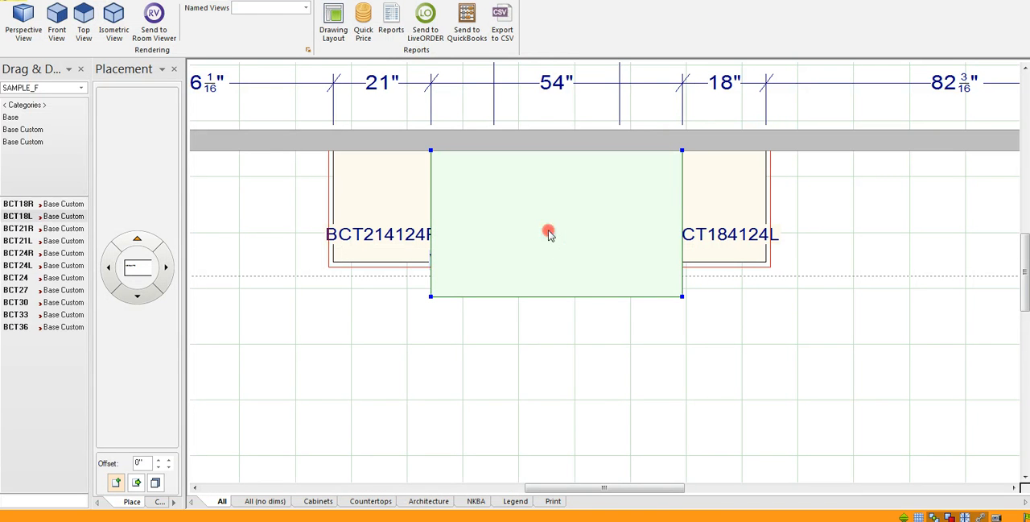
right_click(548, 233)
click(585, 351)
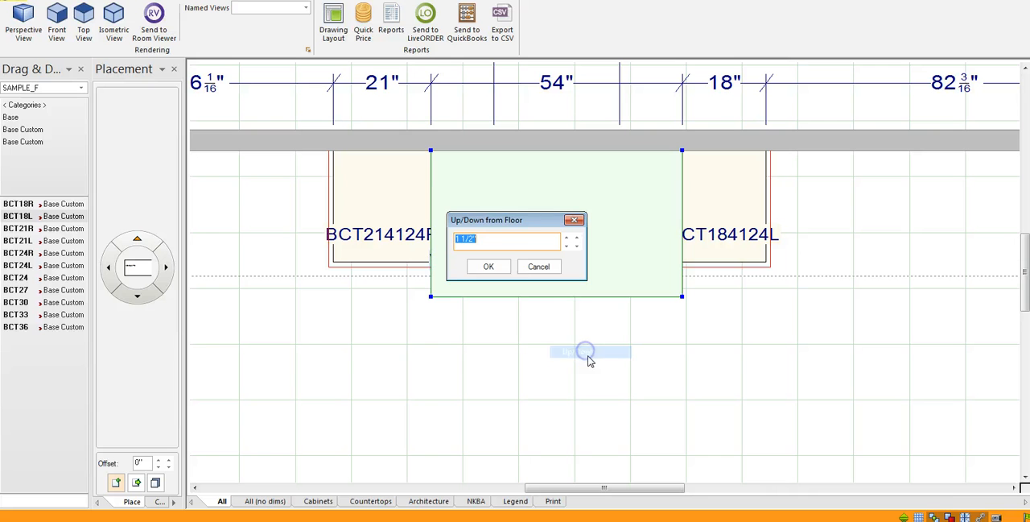
click(487, 248)
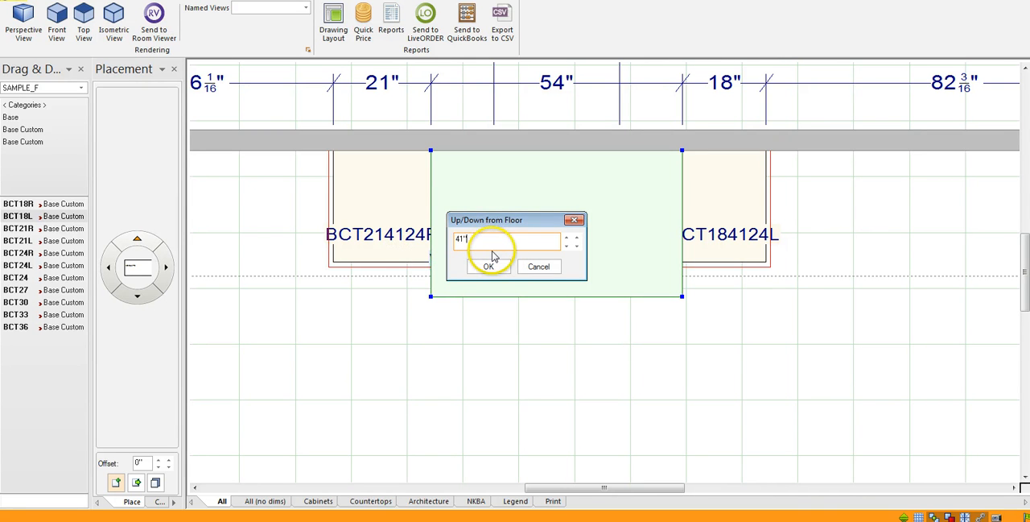
click(489, 267)
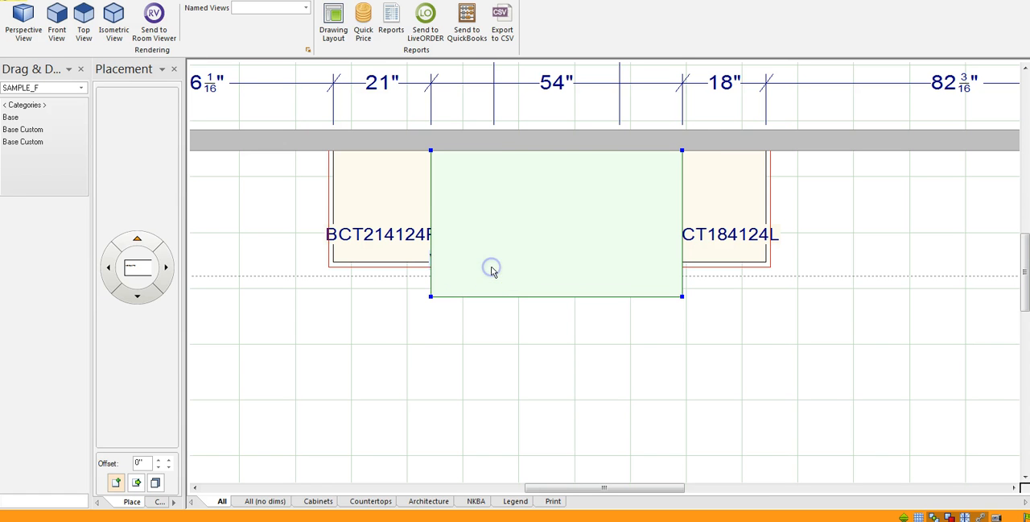
click(407, 363)
Inspect the countertop run over the cabinets, washer and dryer from several angles in a perspective rendering.
click(29, 30)
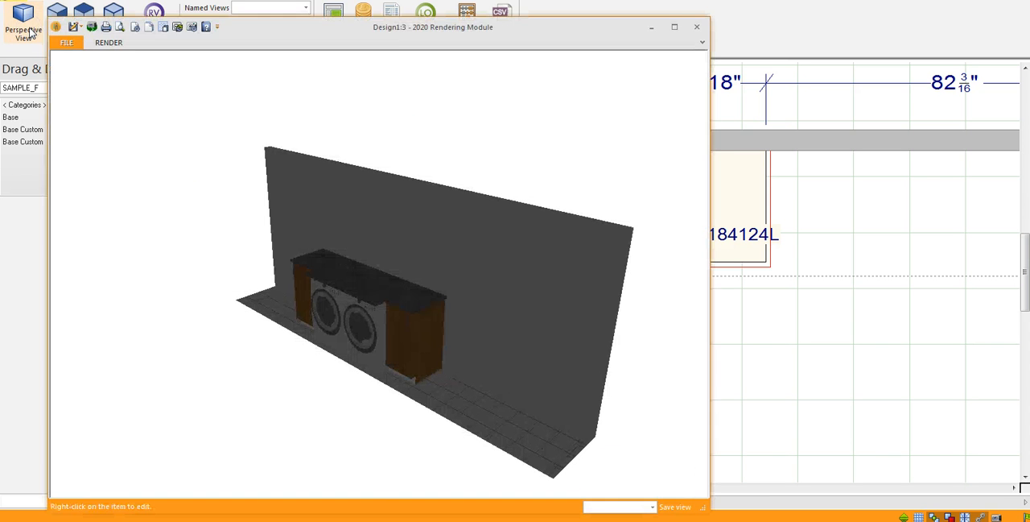
drag(254, 326, 397, 304)
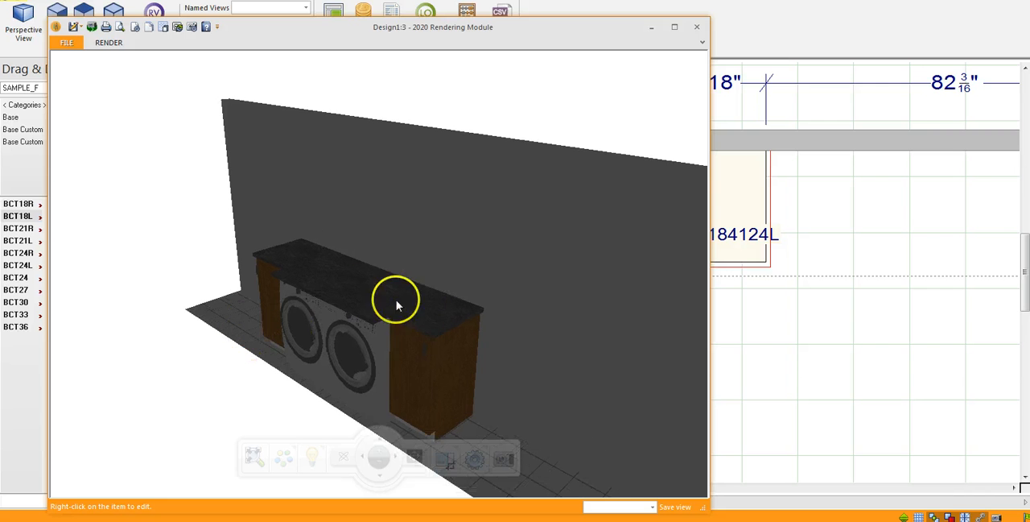
drag(335, 266, 454, 297)
drag(265, 274, 381, 305)
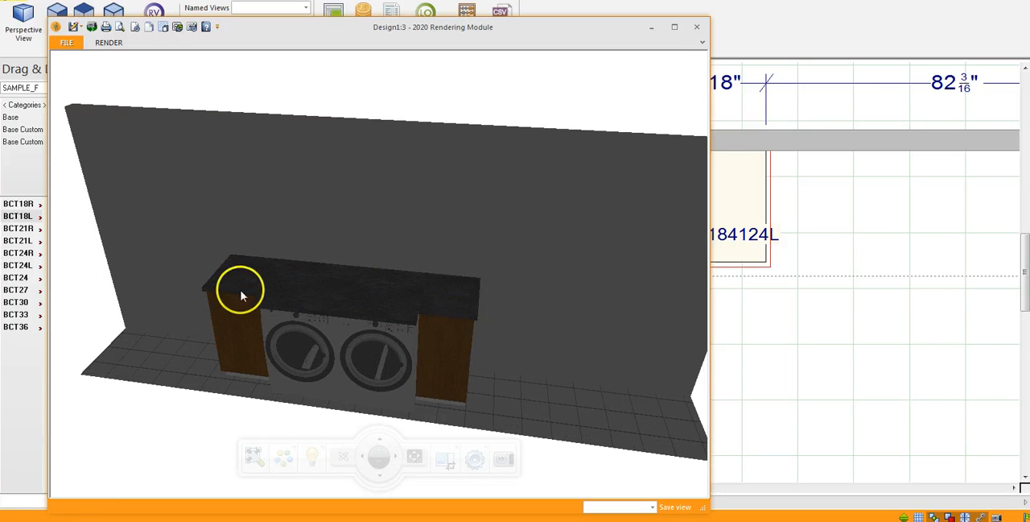